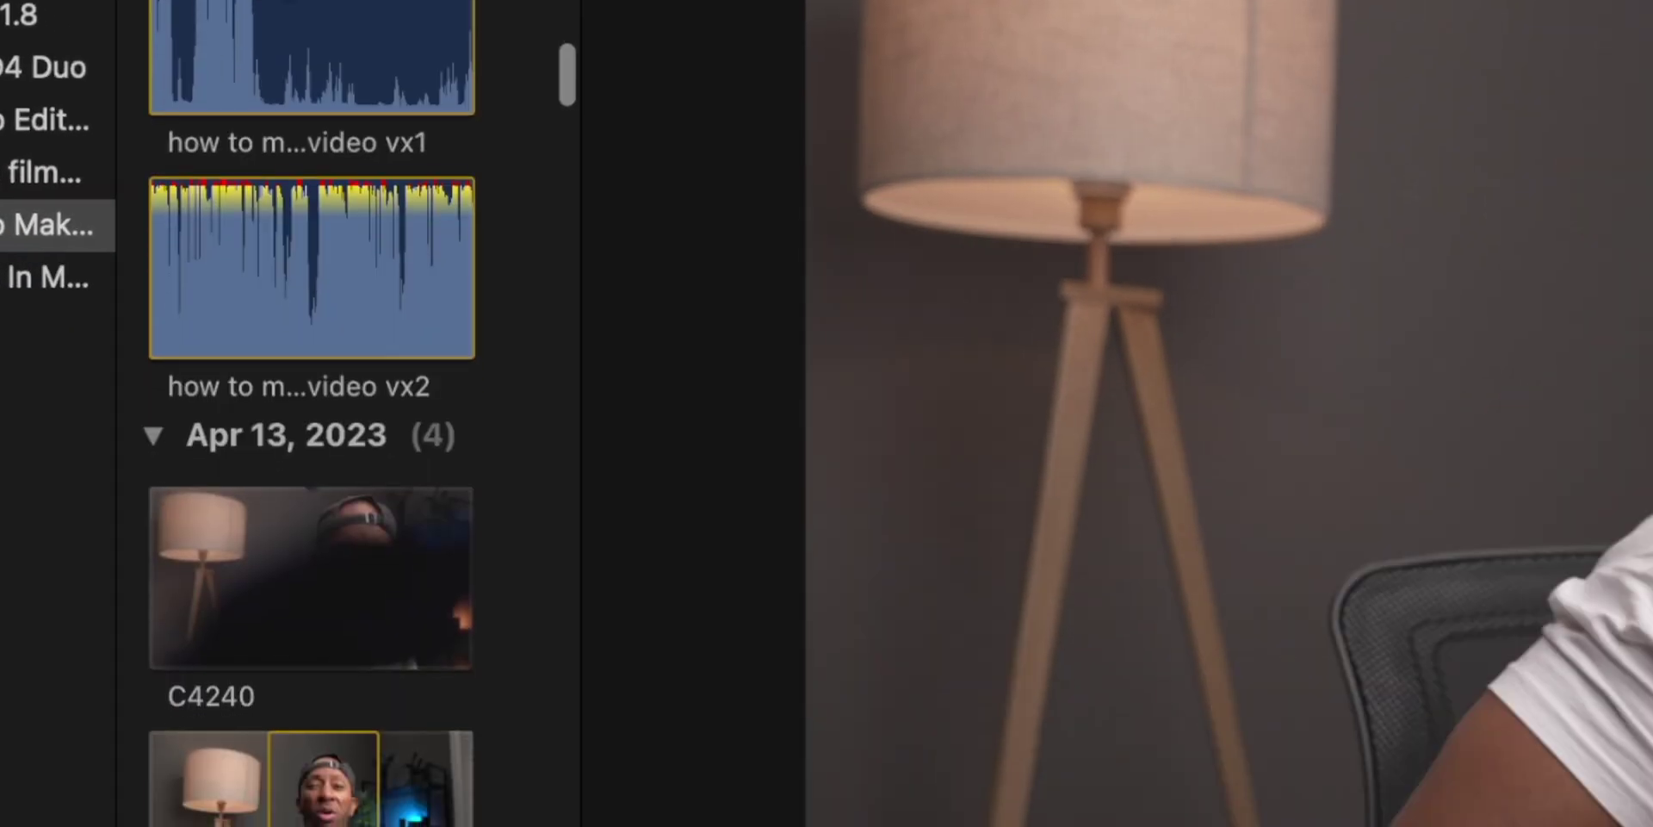
{"action": "scroll", "coordinate": [310, 413], "scroll_direction": "down", "scroll_amount": 5}
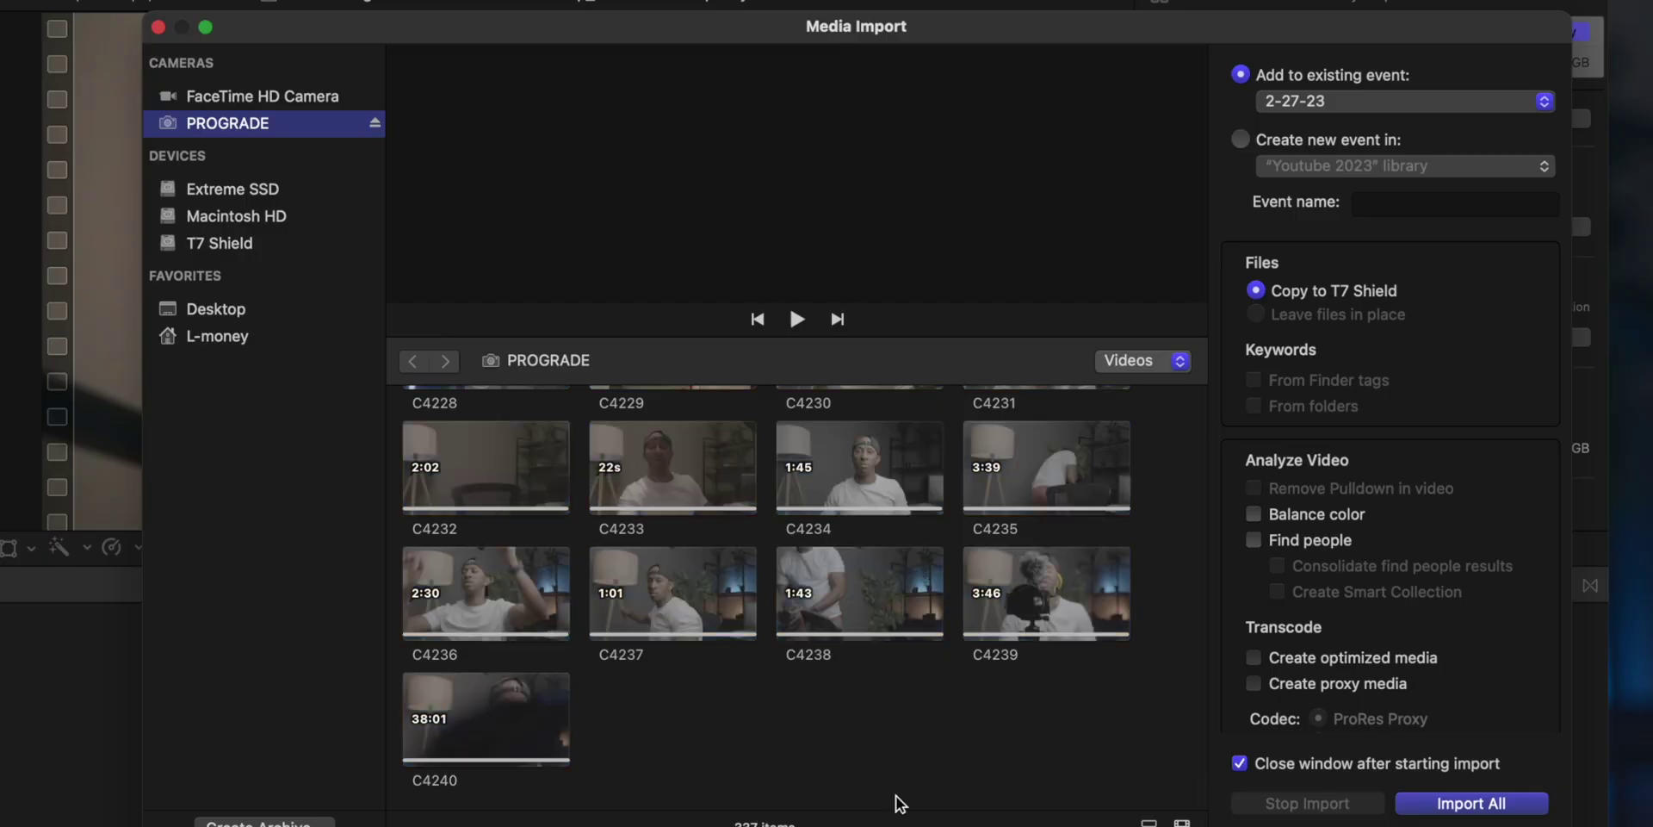
- Select clip C4240 and set it to import into a new event named 'How to film a youtube video'
{"action": "left_click", "coordinate": [475, 732]}
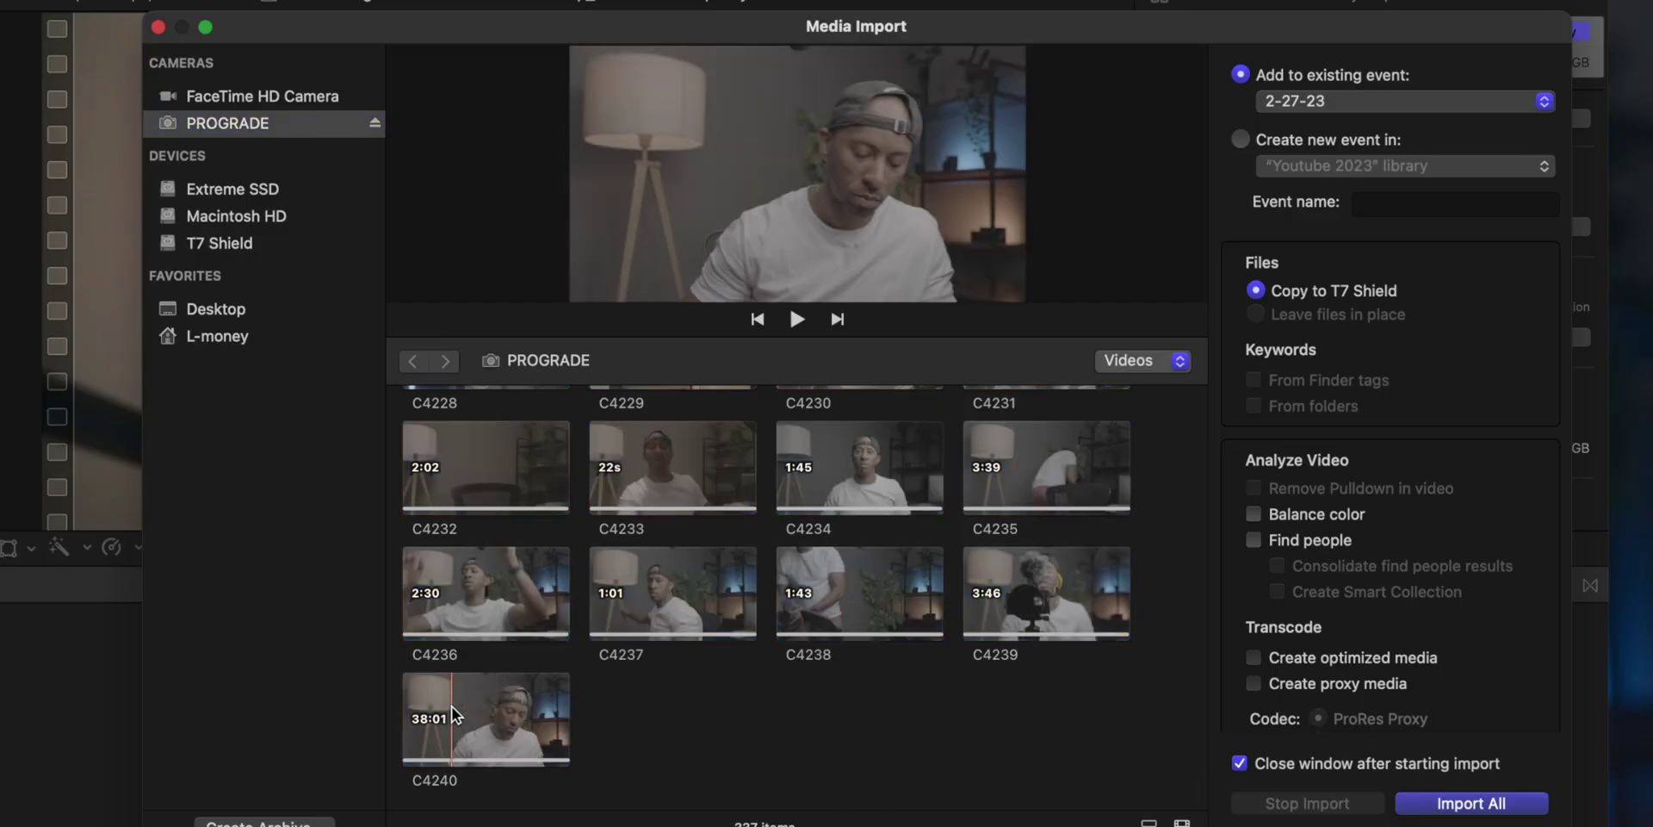
{"action": "left_click", "coordinate": [1240, 139]}
{"action": "type", "text": "How to film..."}
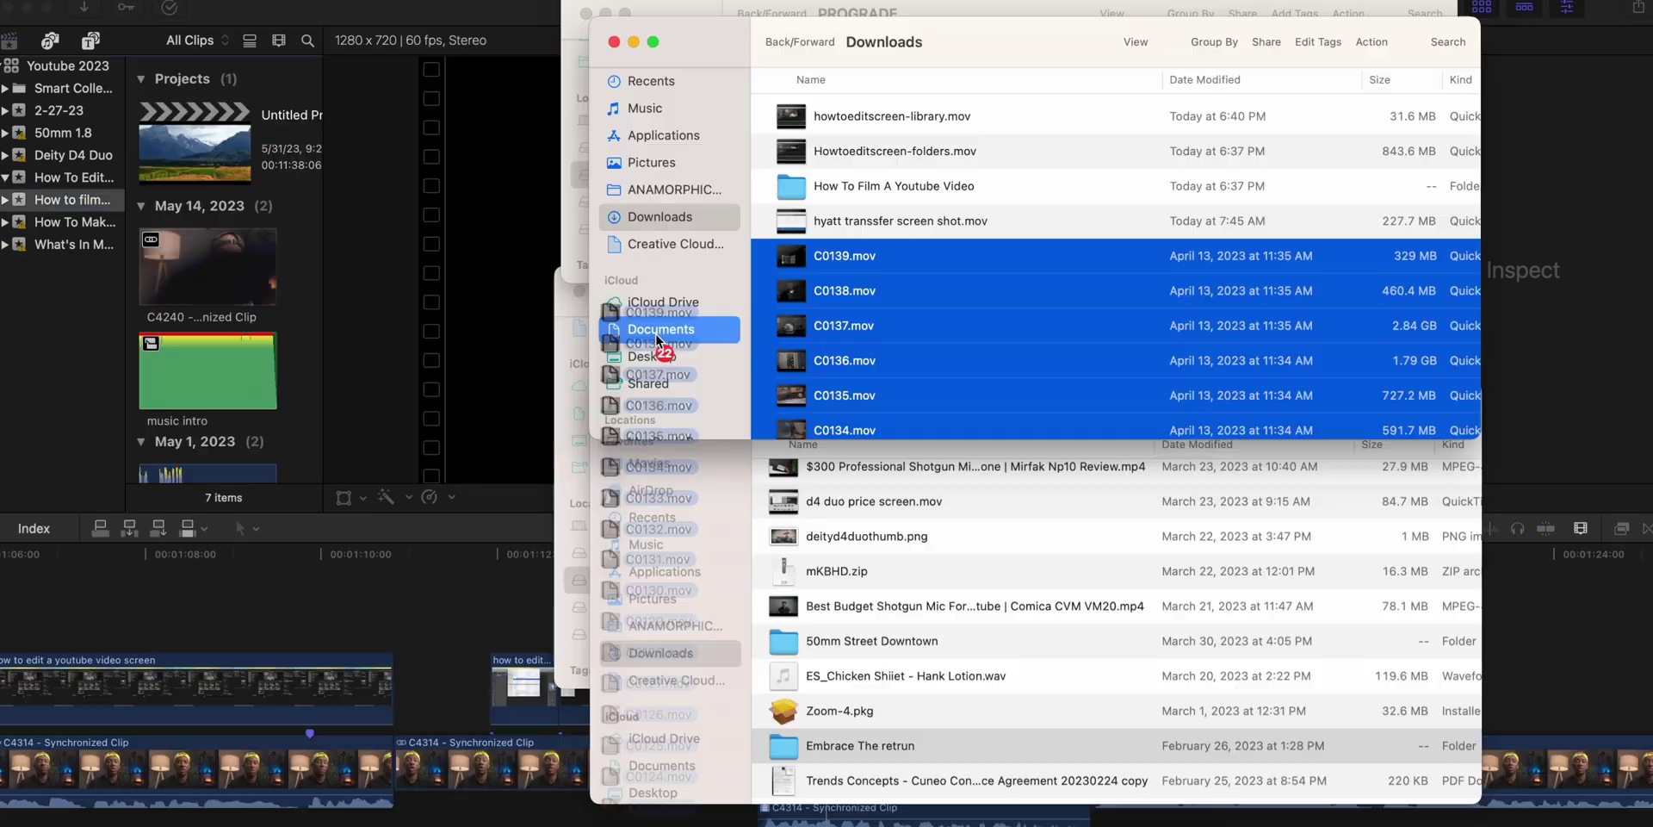
- Drag the downloaded C0134–C0139 clips from Finder into the Final Cut Pro event browser
{"action": "left_click_drag", "start_coordinate": [689, 353], "coordinate": [409, 352]}
{"action": "left_click_drag", "start_coordinate": [290, 366], "coordinate": [296, 362]}
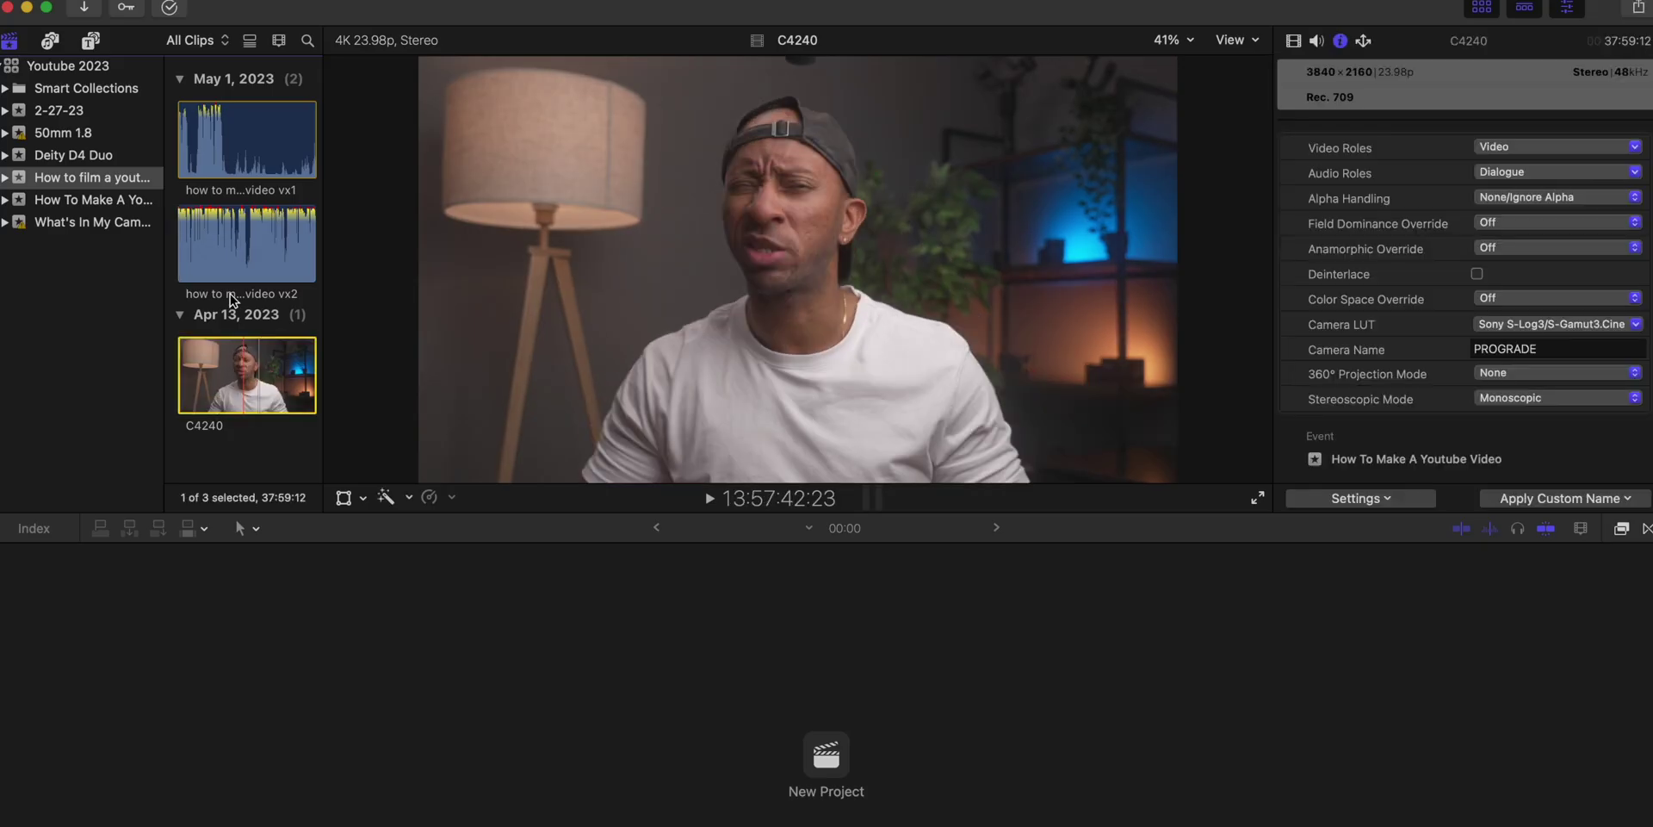
- Synchronize C4240 with its vx1 and vx2 audio using Clip > Synchronize Clips
{"action": "left_click", "coordinate": [331, 0]}
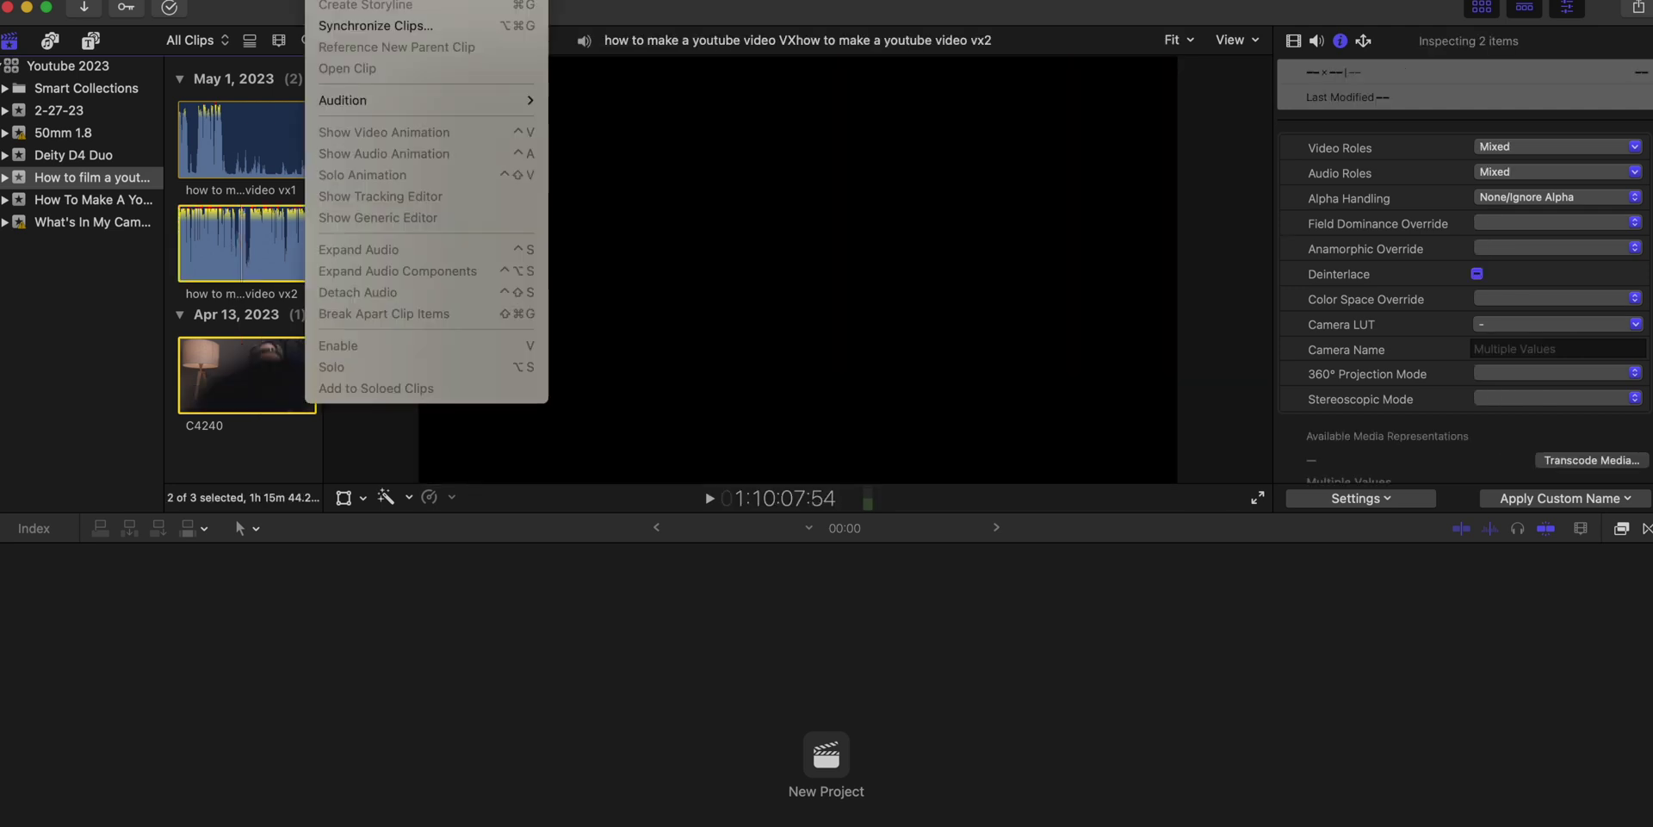
{"action": "left_click", "coordinate": [374, 26]}
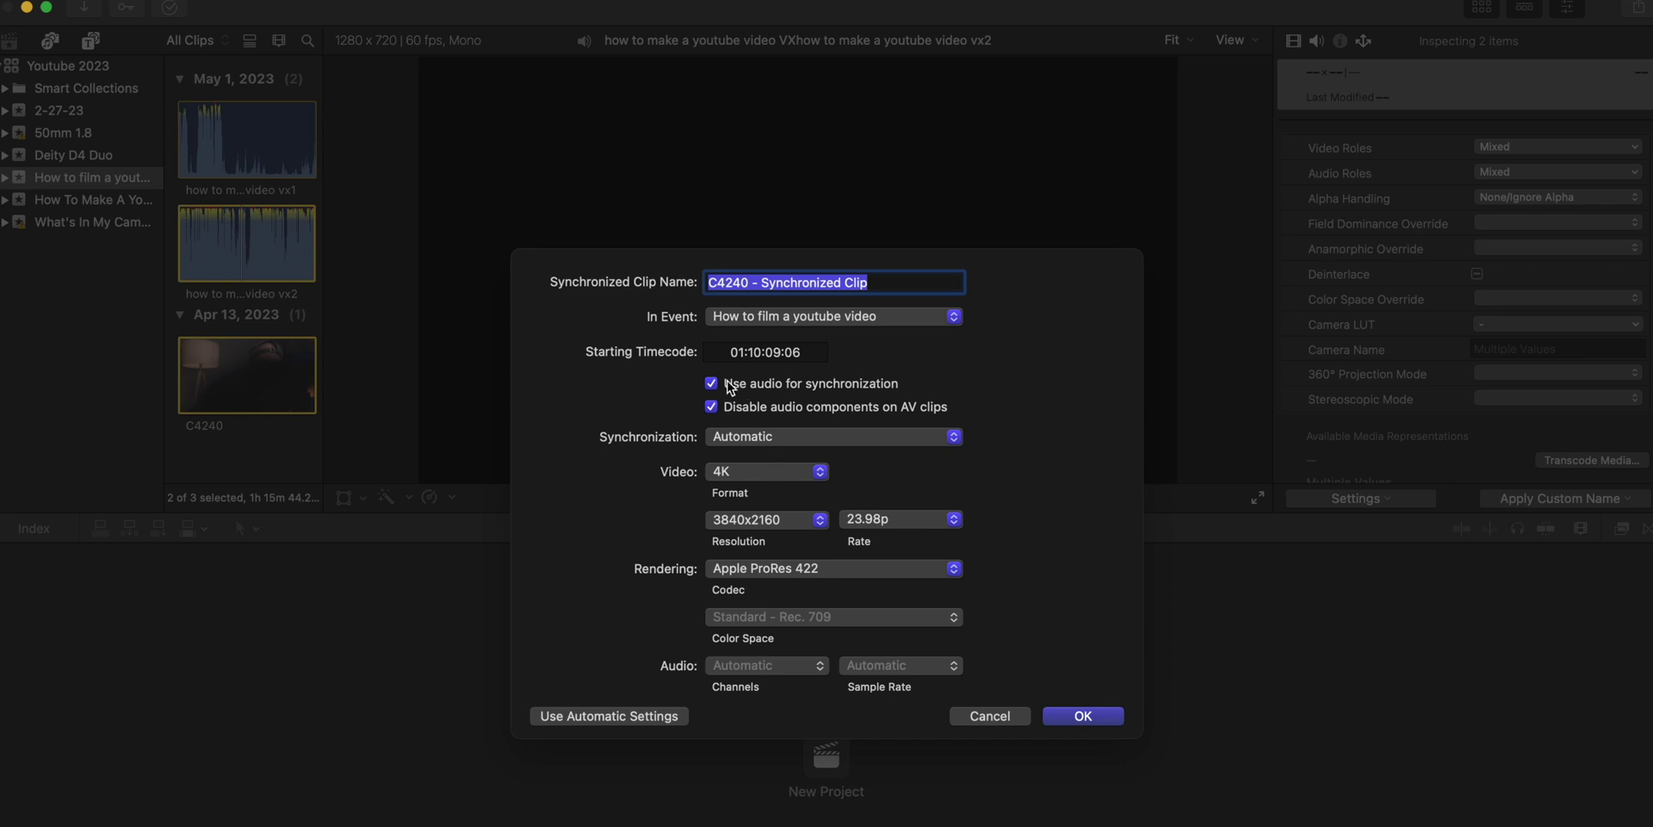
{"action": "left_click", "coordinate": [1070, 715]}
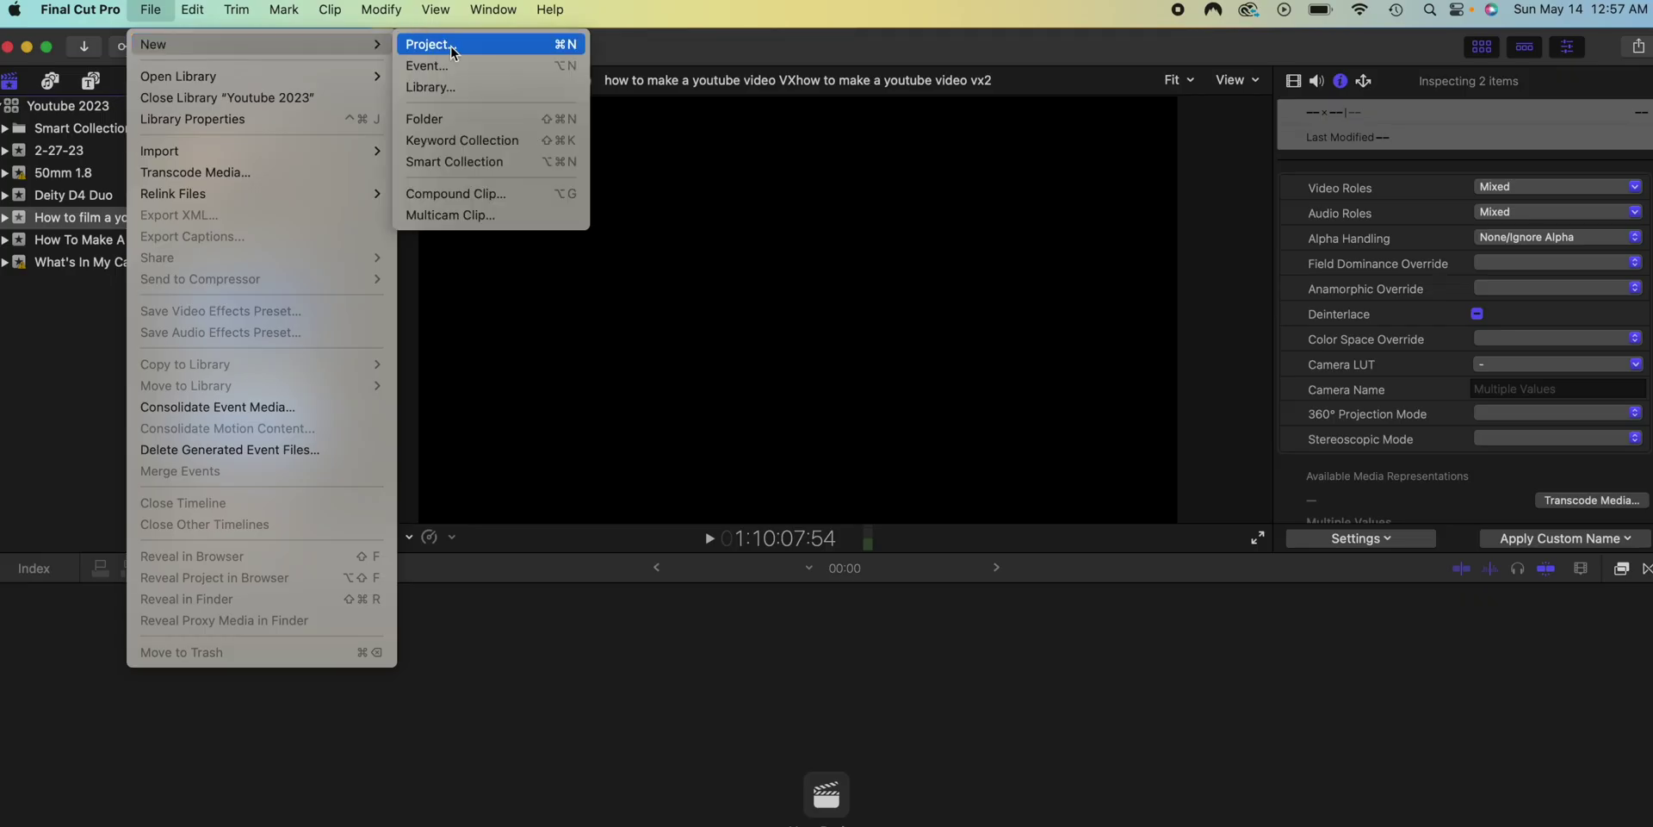
- Start a new project with a Custom video format, replacing the 1920 width with 3840
{"action": "left_click", "coordinate": [451, 52]}
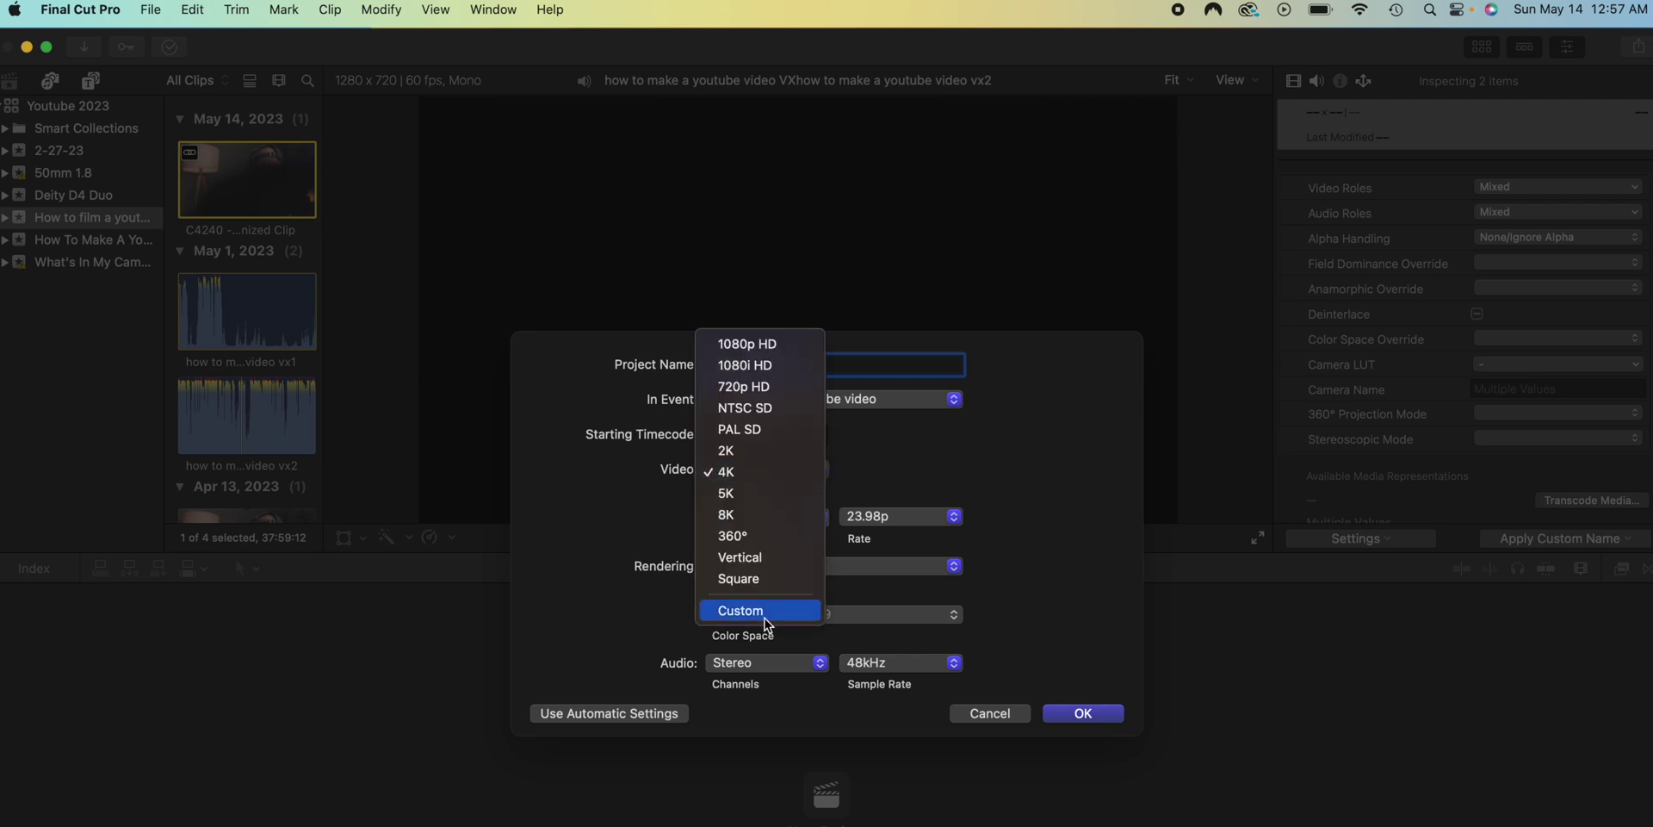
{"action": "left_click", "coordinate": [742, 610]}
{"action": "double_click", "coordinate": [740, 495]}
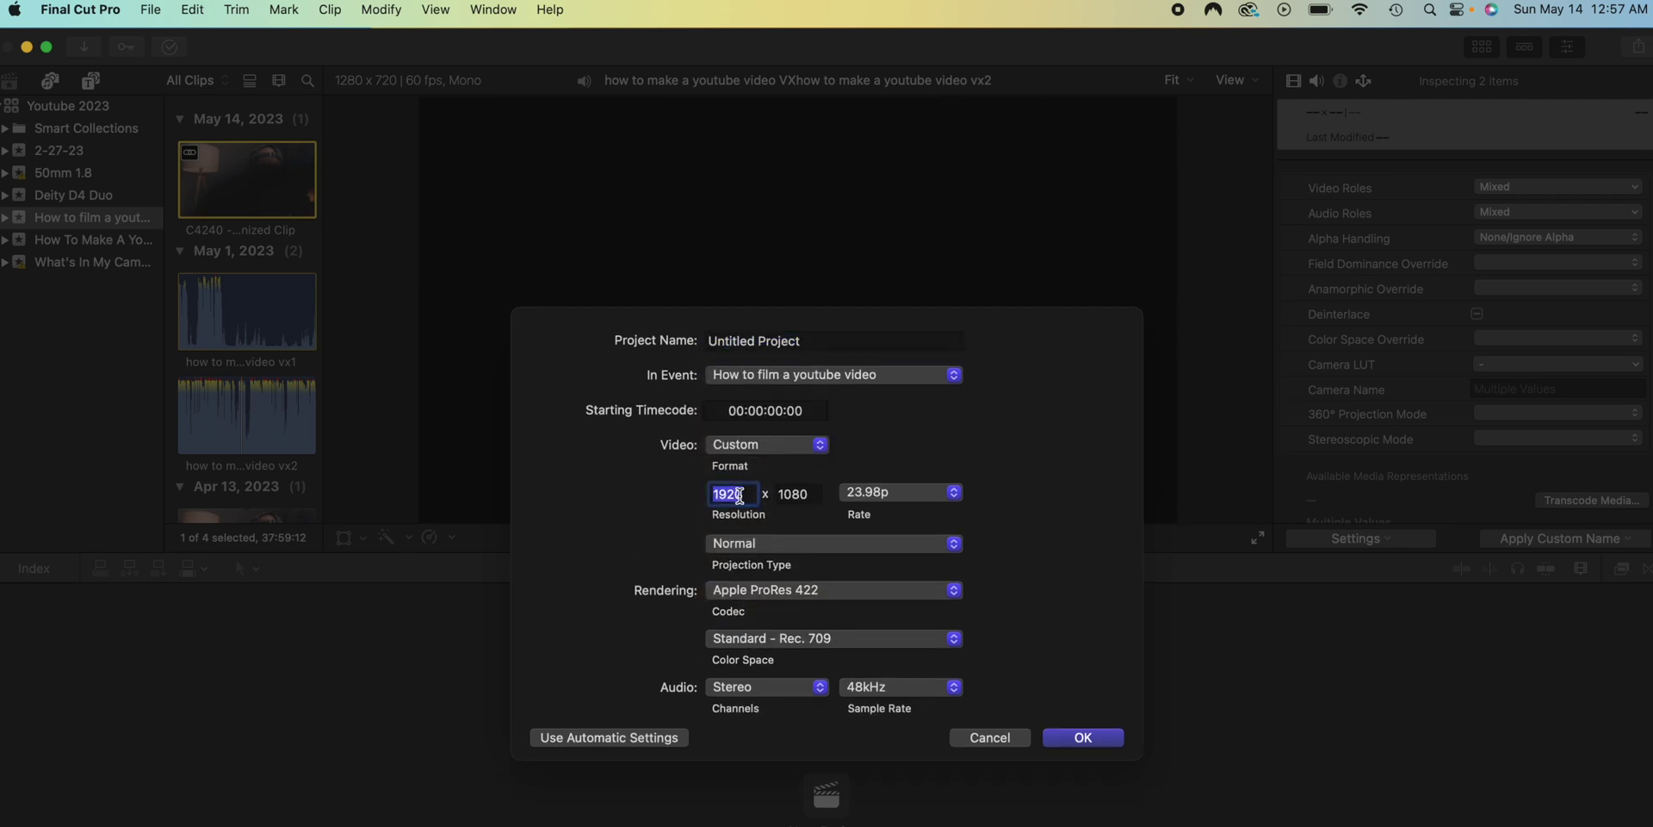
{"action": "type", "text": "38"}
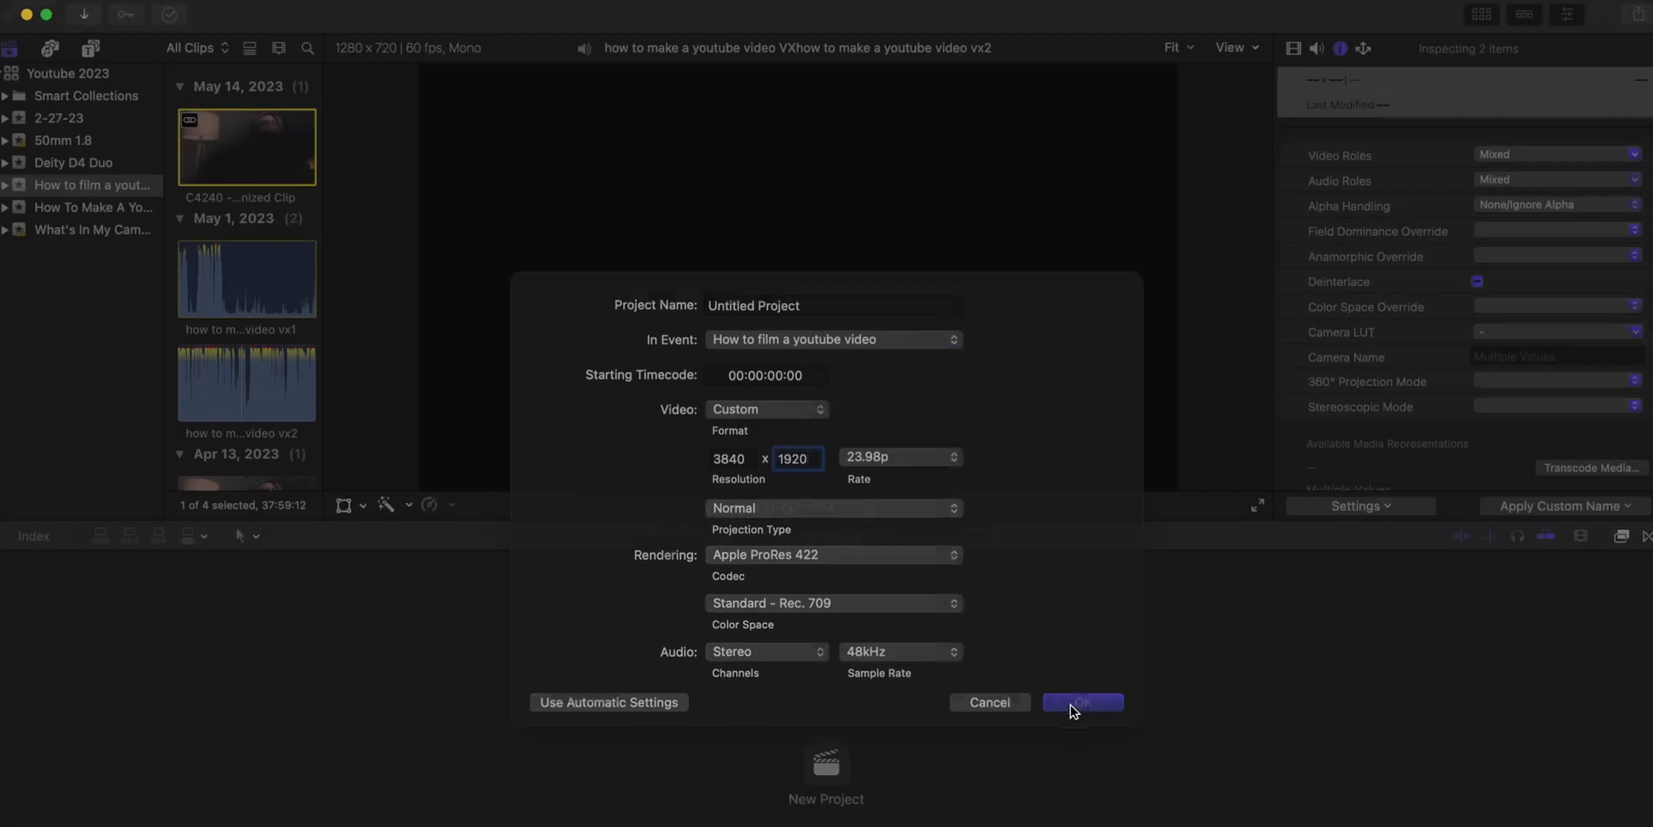
- Confirm the 3840×1920 project and add the synchronized C4240 clip to its timeline
{"action": "left_click", "coordinate": [1071, 705]}
{"action": "left_click", "coordinate": [219, 275]}
{"action": "key", "text": "w"}
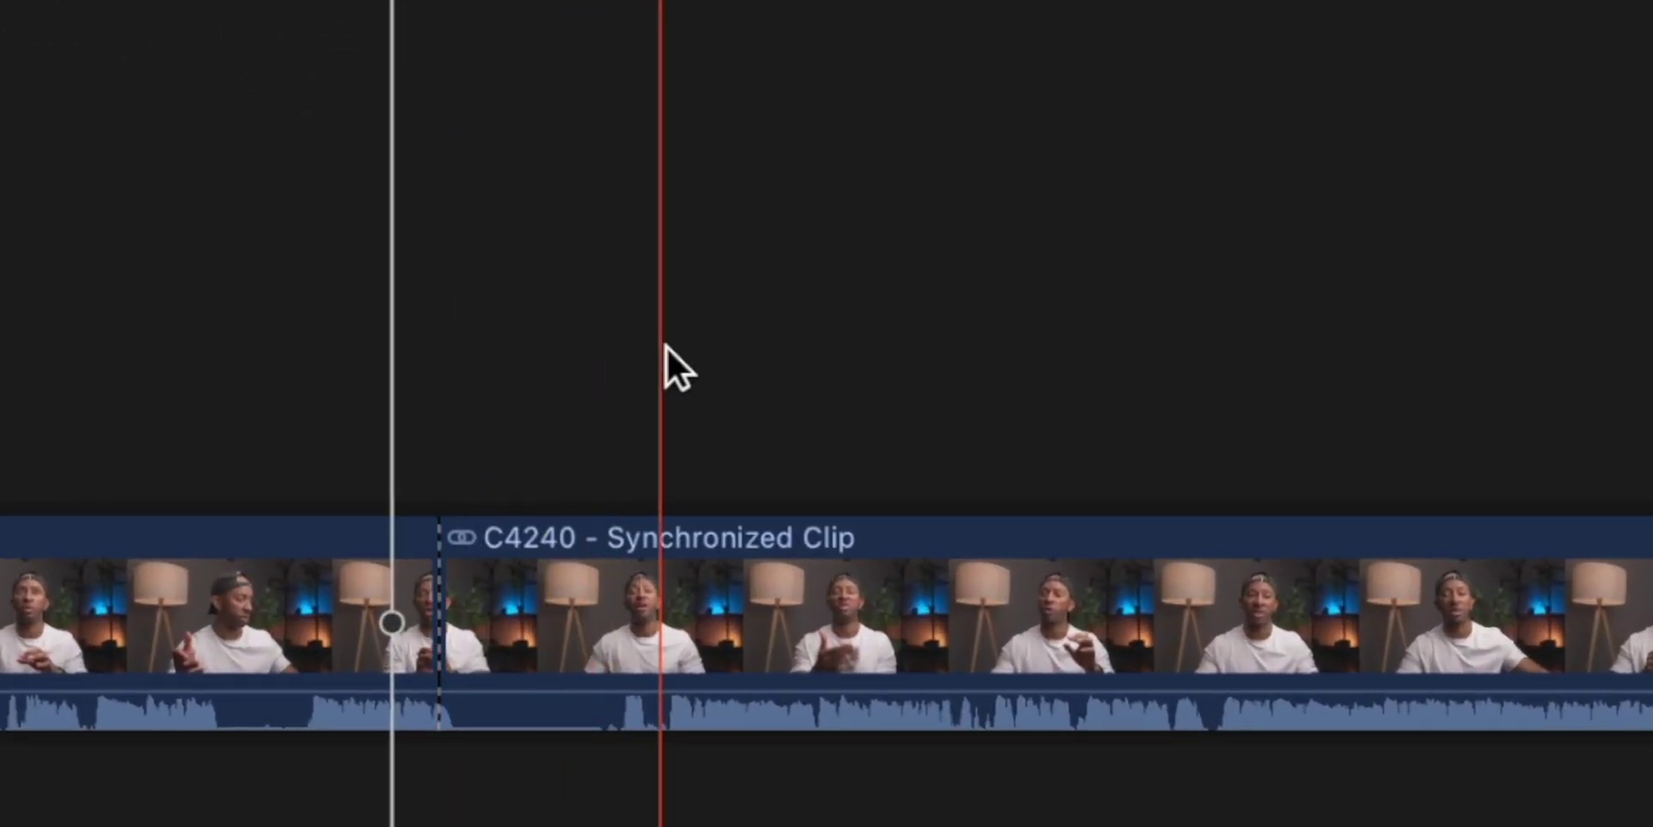
- Split the talking-head clip and trim its start to cut out unwanted footage
{"action": "key", "text": "super+b"}
{"action": "key", "text": "c"}
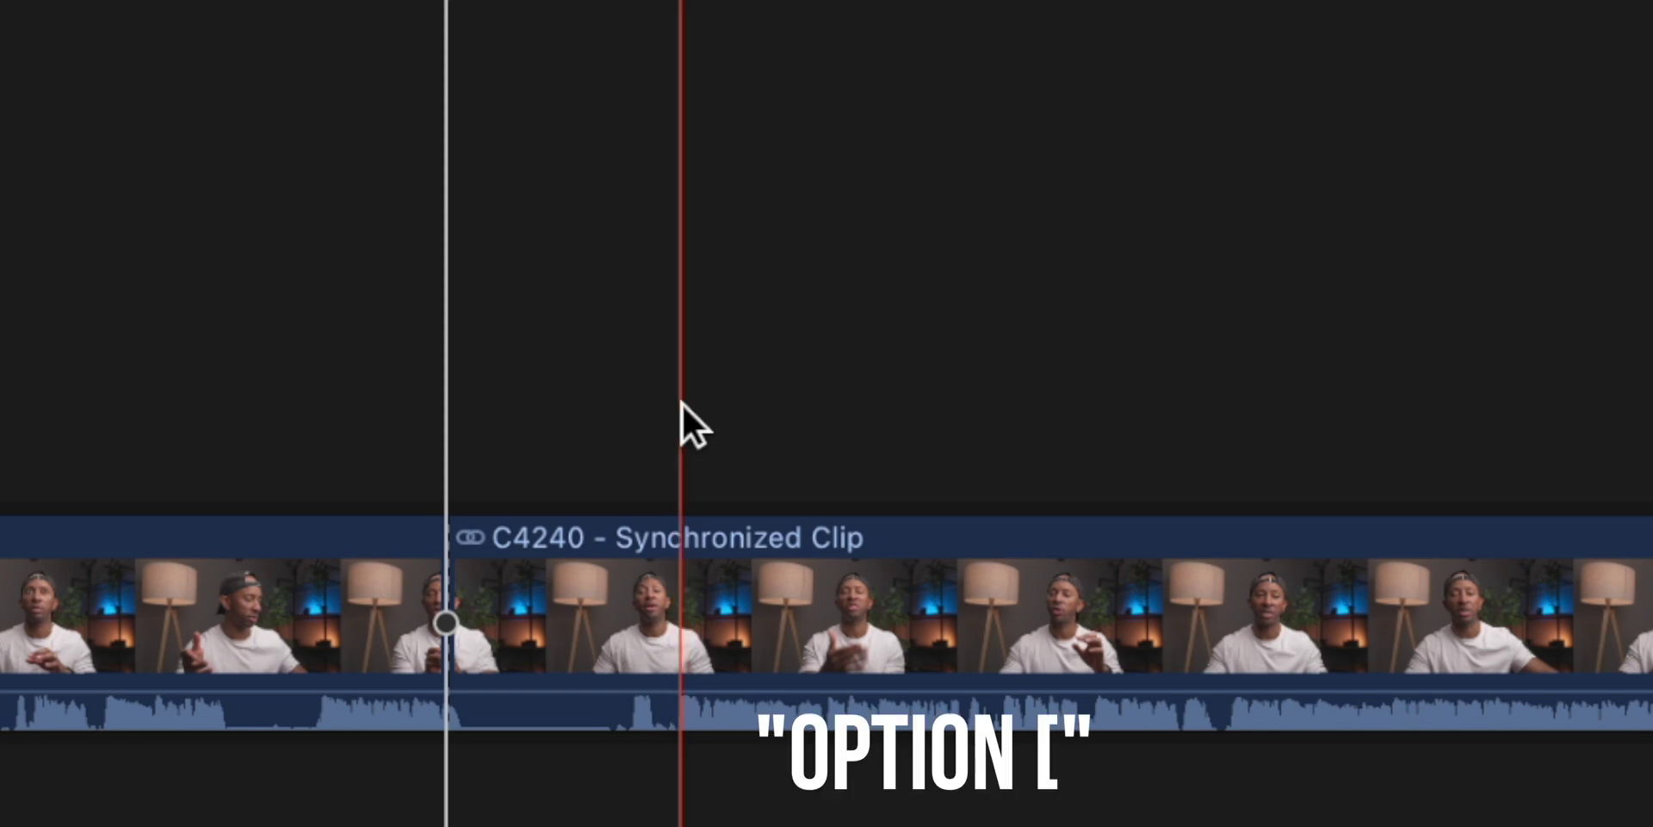
{"action": "key", "text": "alt+bracketleft"}
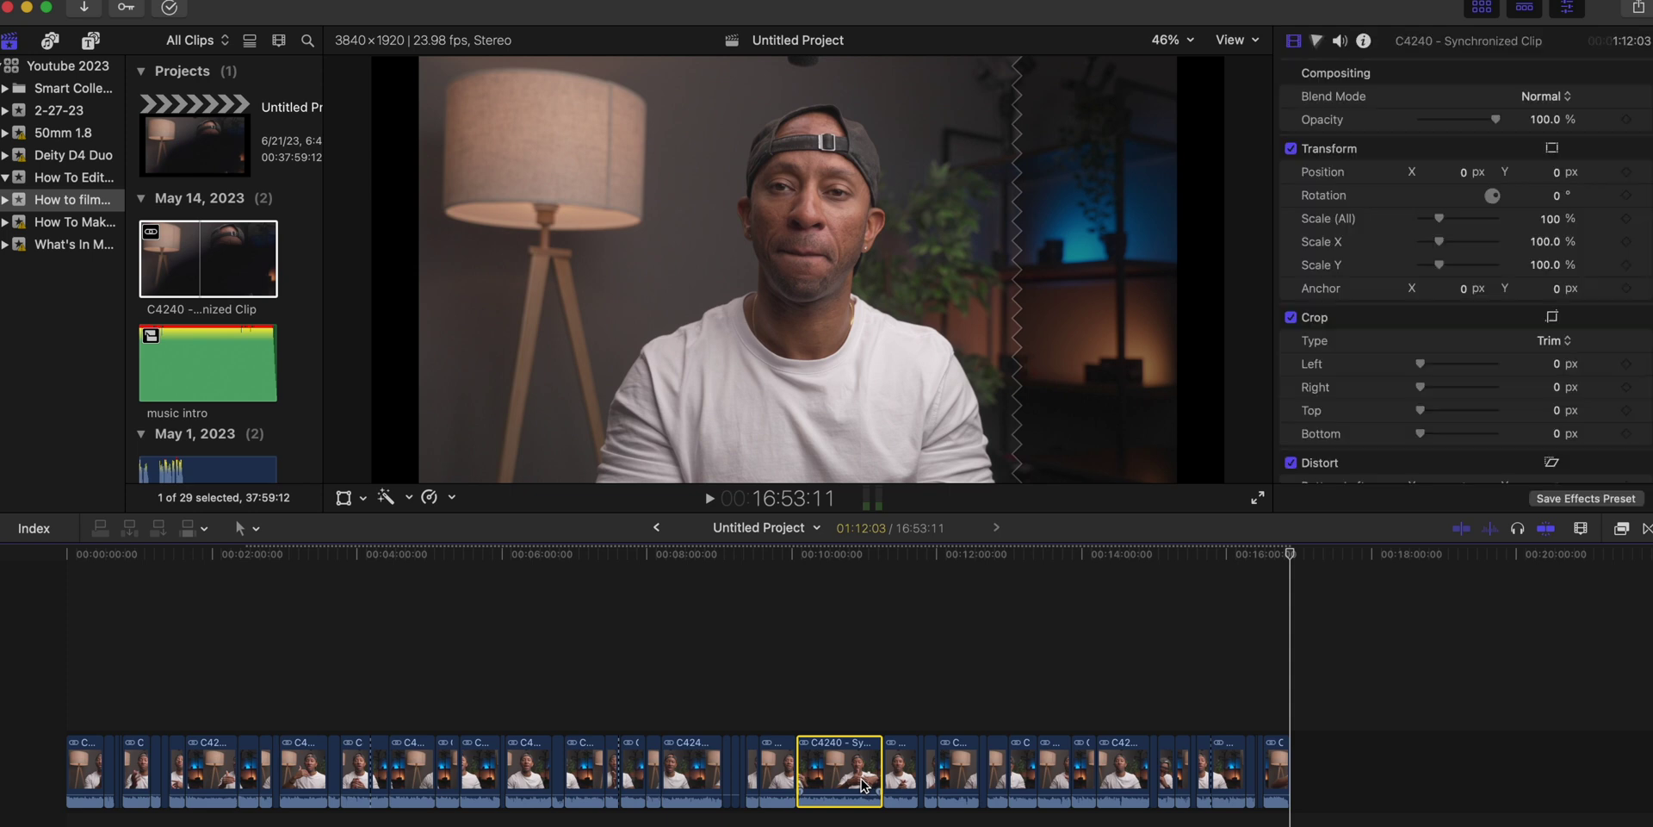
- Delete the Draw Mask effect from the selected talking-head clip
{"action": "key", "text": "super+equal"}
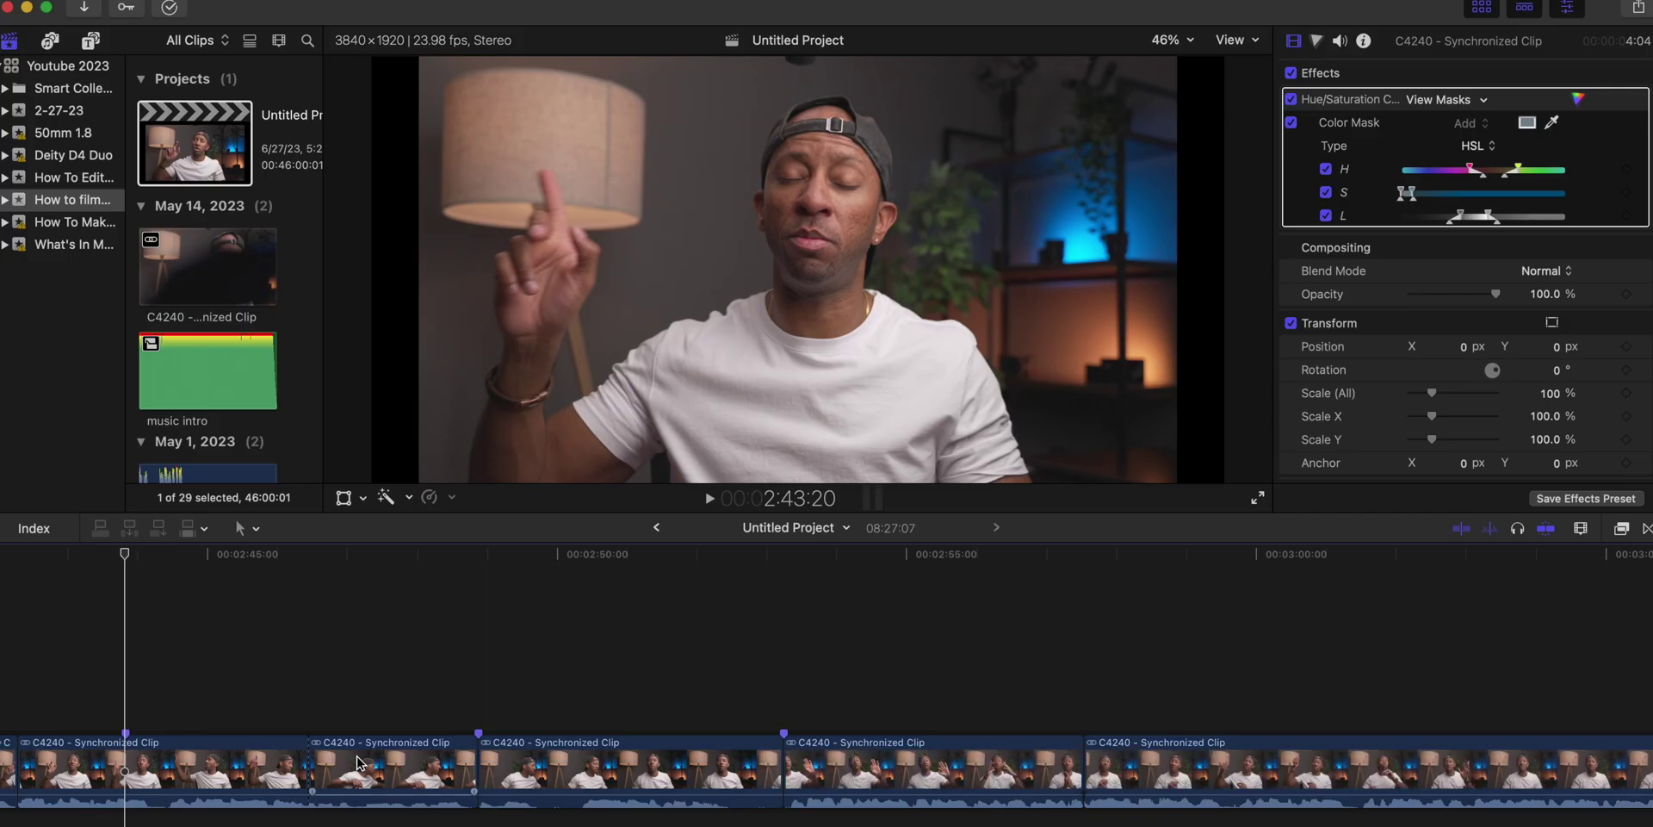
{"action": "key", "text": "shift+z"}
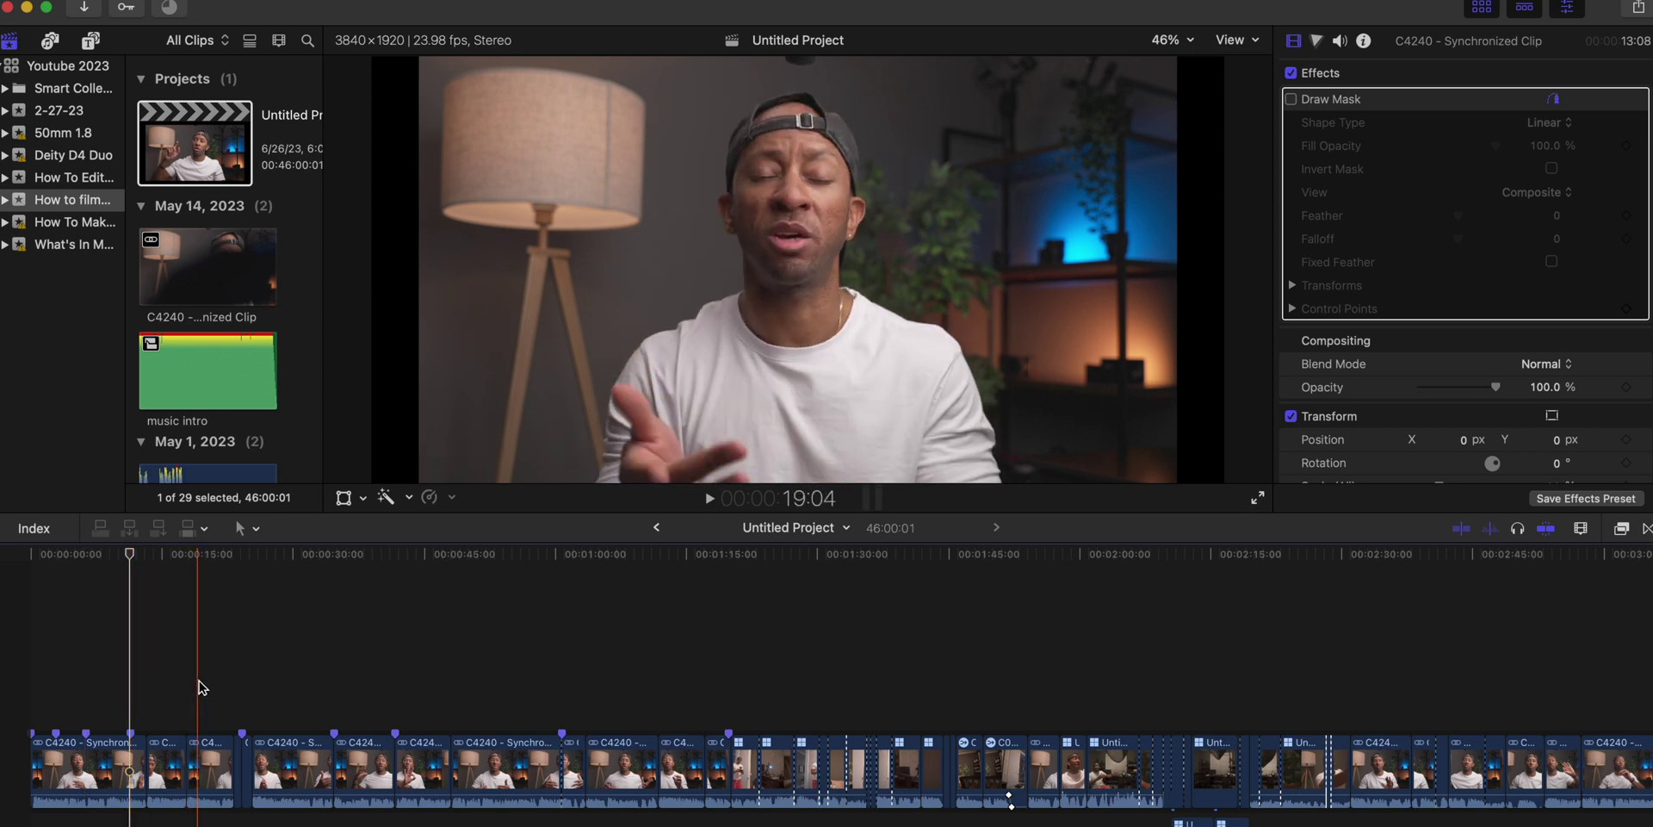
{"action": "key", "text": "Delete"}
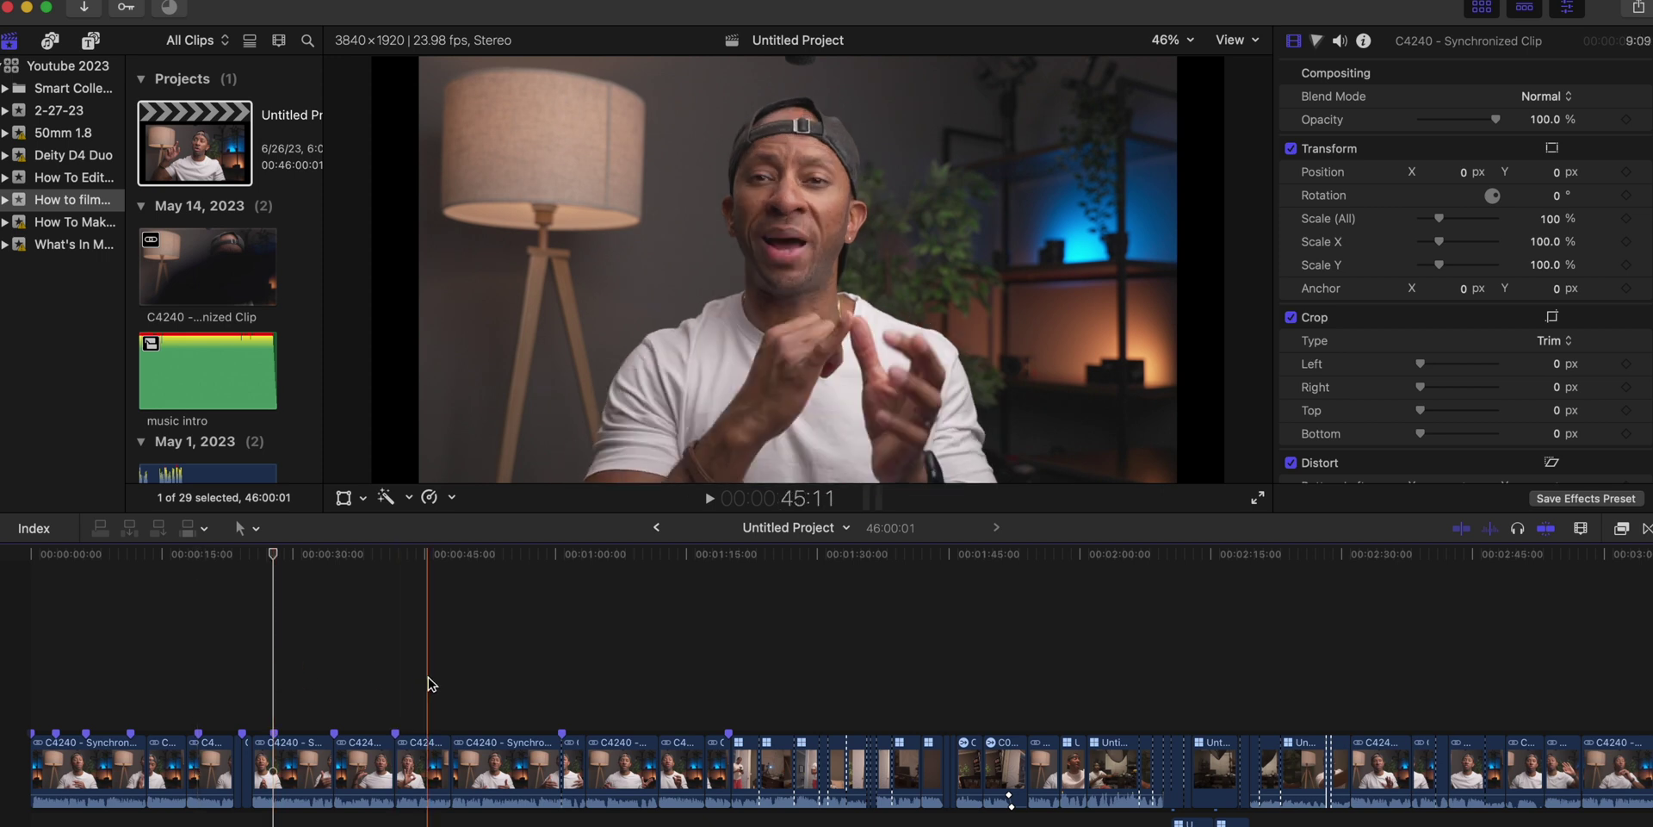
- Review the edited sequence by moving playback through successive clips
{"action": "left_click", "coordinate": [489, 689]}
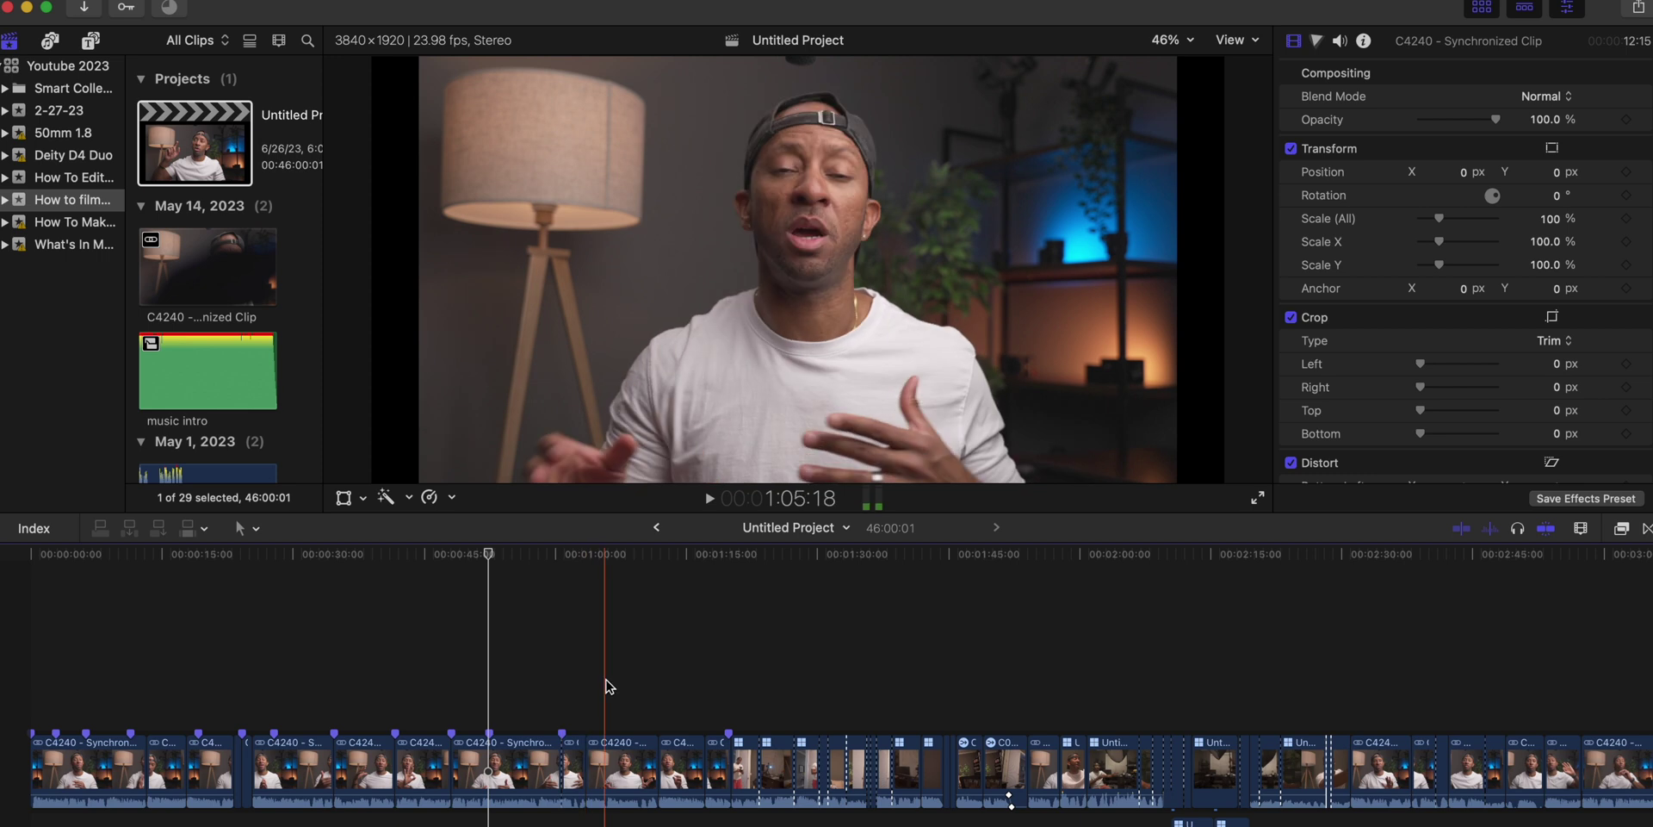
{"action": "left_click", "coordinate": [607, 678]}
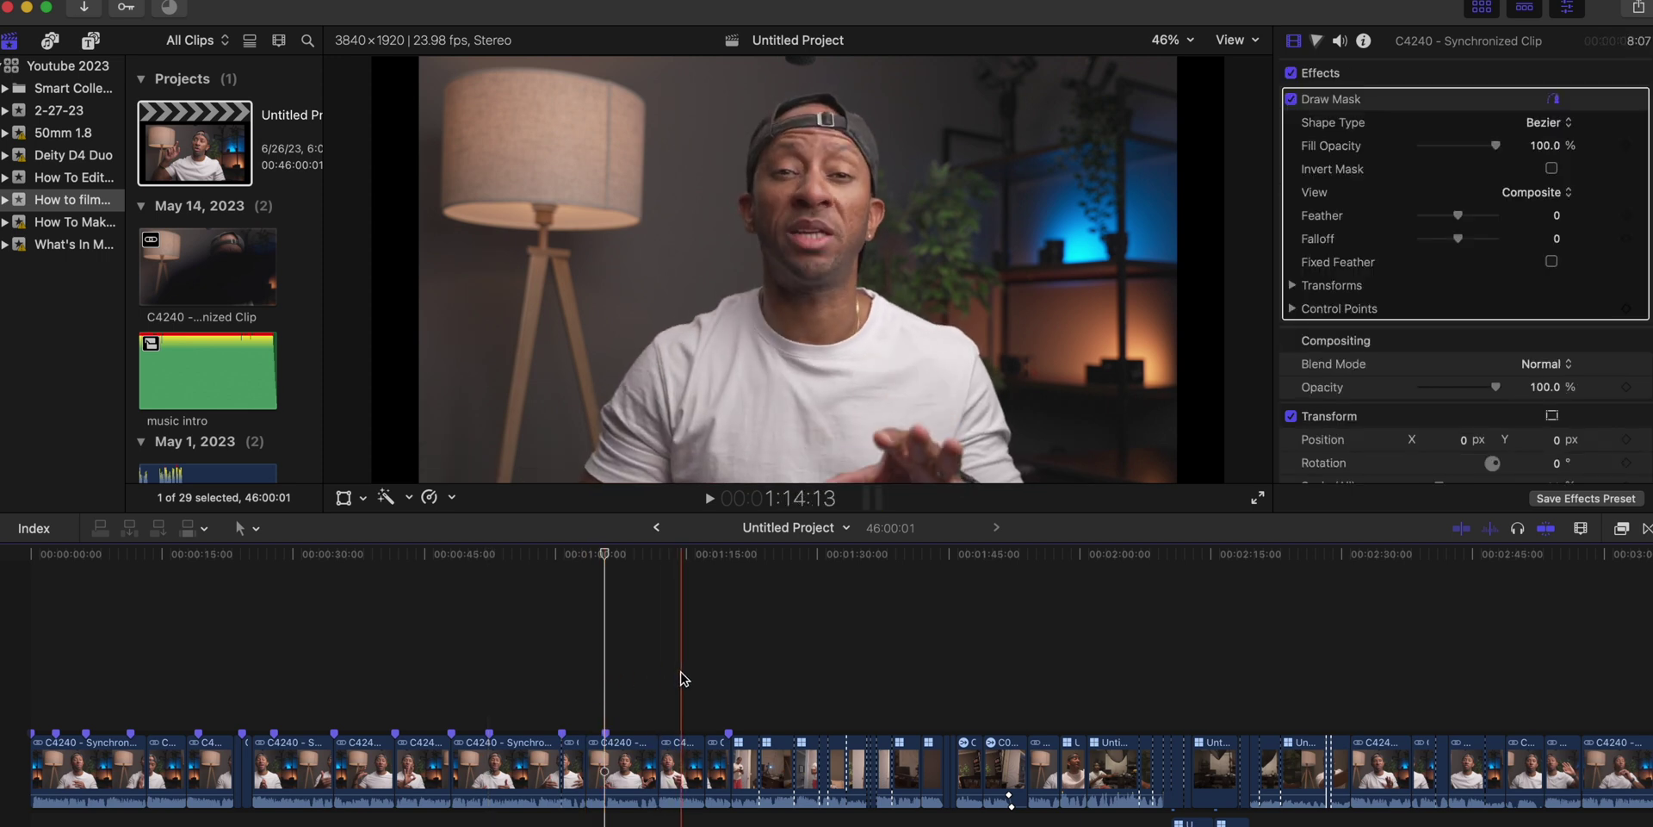
{"action": "left_click", "coordinate": [680, 679]}
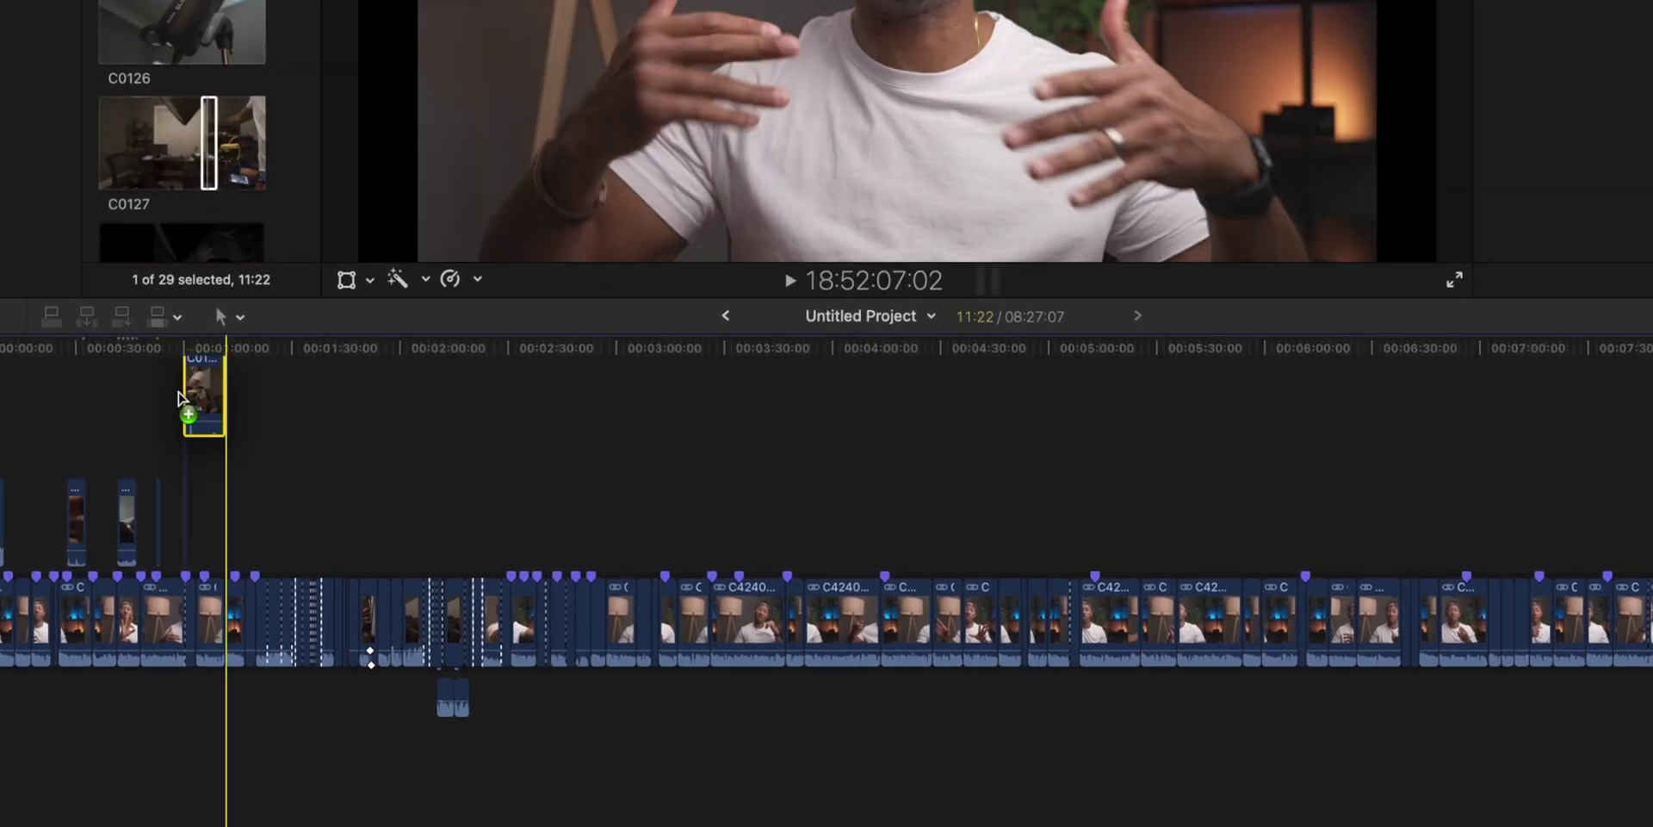
- Connect B-roll clips such as C0132 and C0133 above the talking-head storyline
{"action": "scroll", "coordinate": [179, 129], "scroll_direction": "down", "scroll_amount": 5}
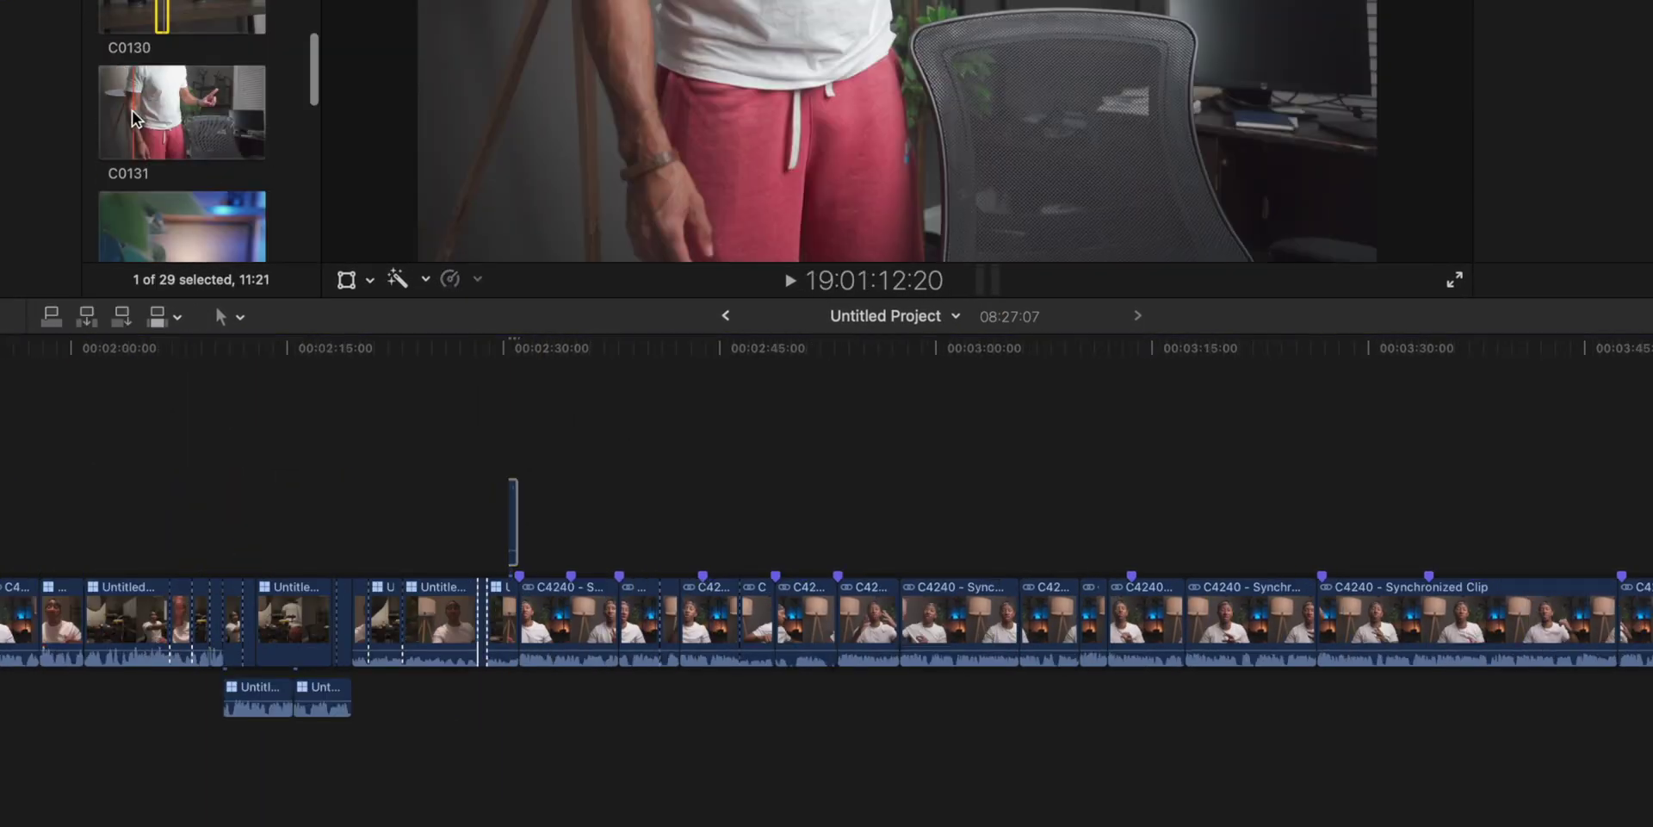
{"action": "left_click_drag", "start_coordinate": [133, 116], "coordinate": [857, 435]}
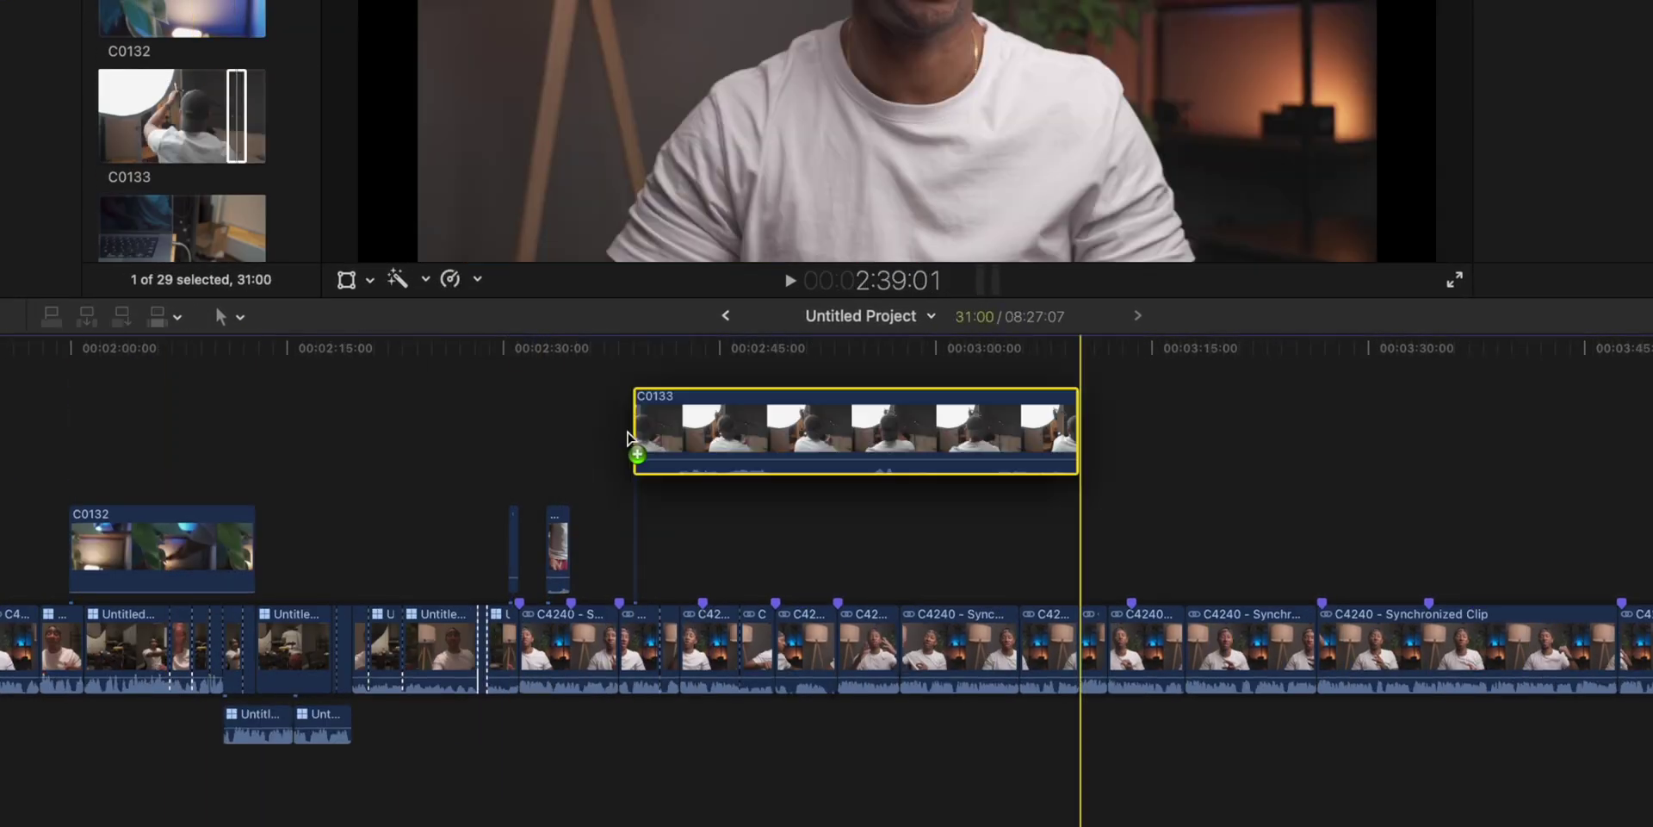
{"action": "scroll", "coordinate": [181, 129], "scroll_direction": "down", "scroll_amount": 3}
{"action": "left_click_drag", "start_coordinate": [179, 182], "coordinate": [668, 551]}
{"action": "scroll", "coordinate": [181, 129], "scroll_direction": "down", "scroll_amount": 3}
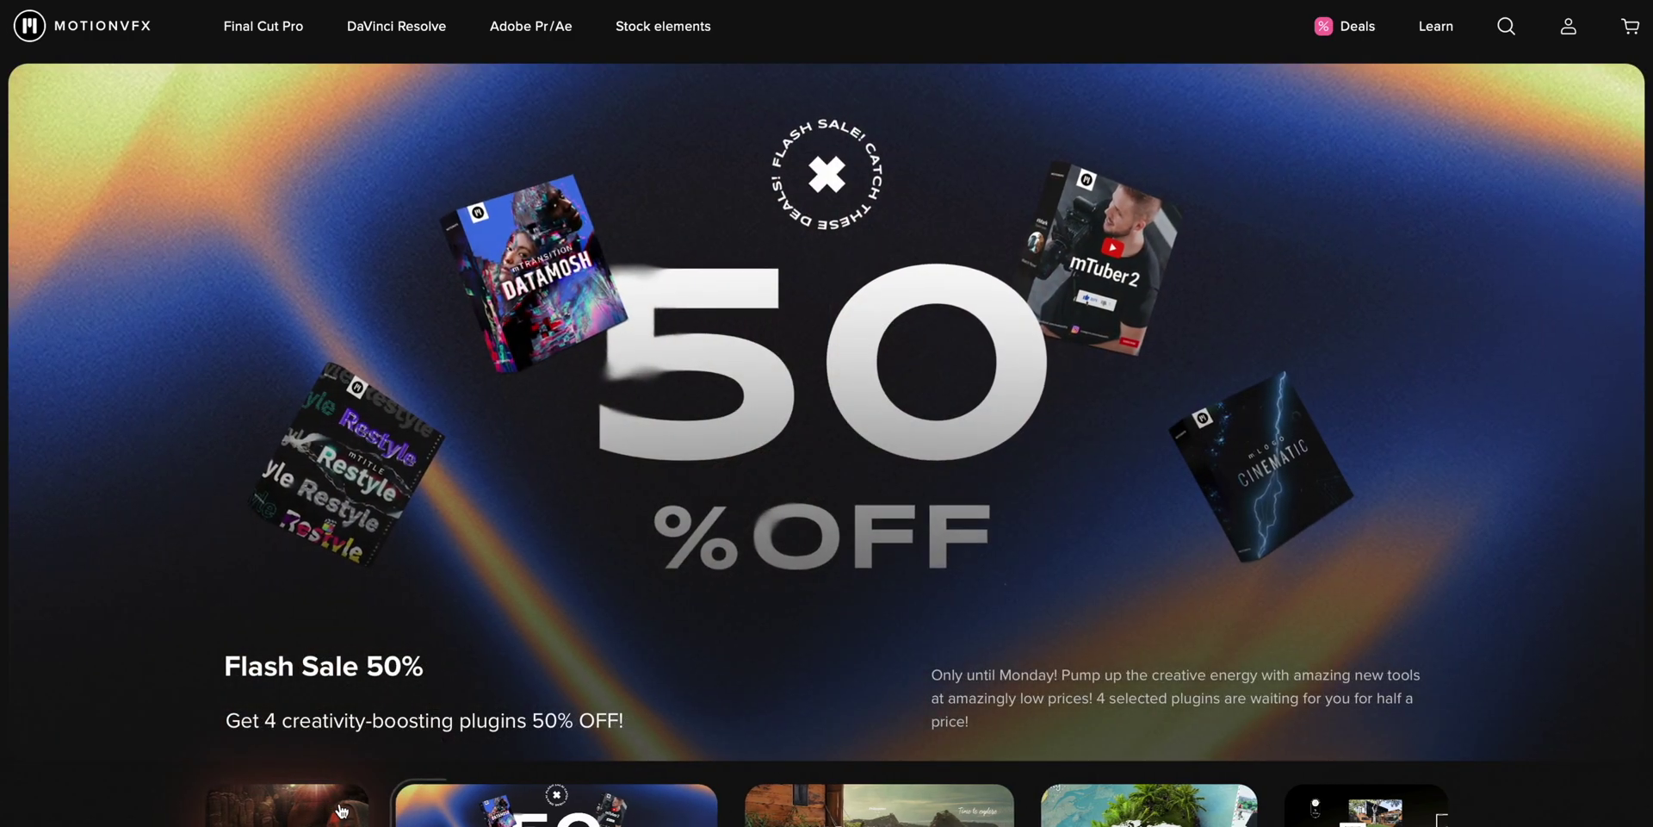
- Open the MotionVFX deals page and browse the mKBHD toolbox trailer, tutorials and examples
{"action": "left_click", "coordinate": [1369, 27]}
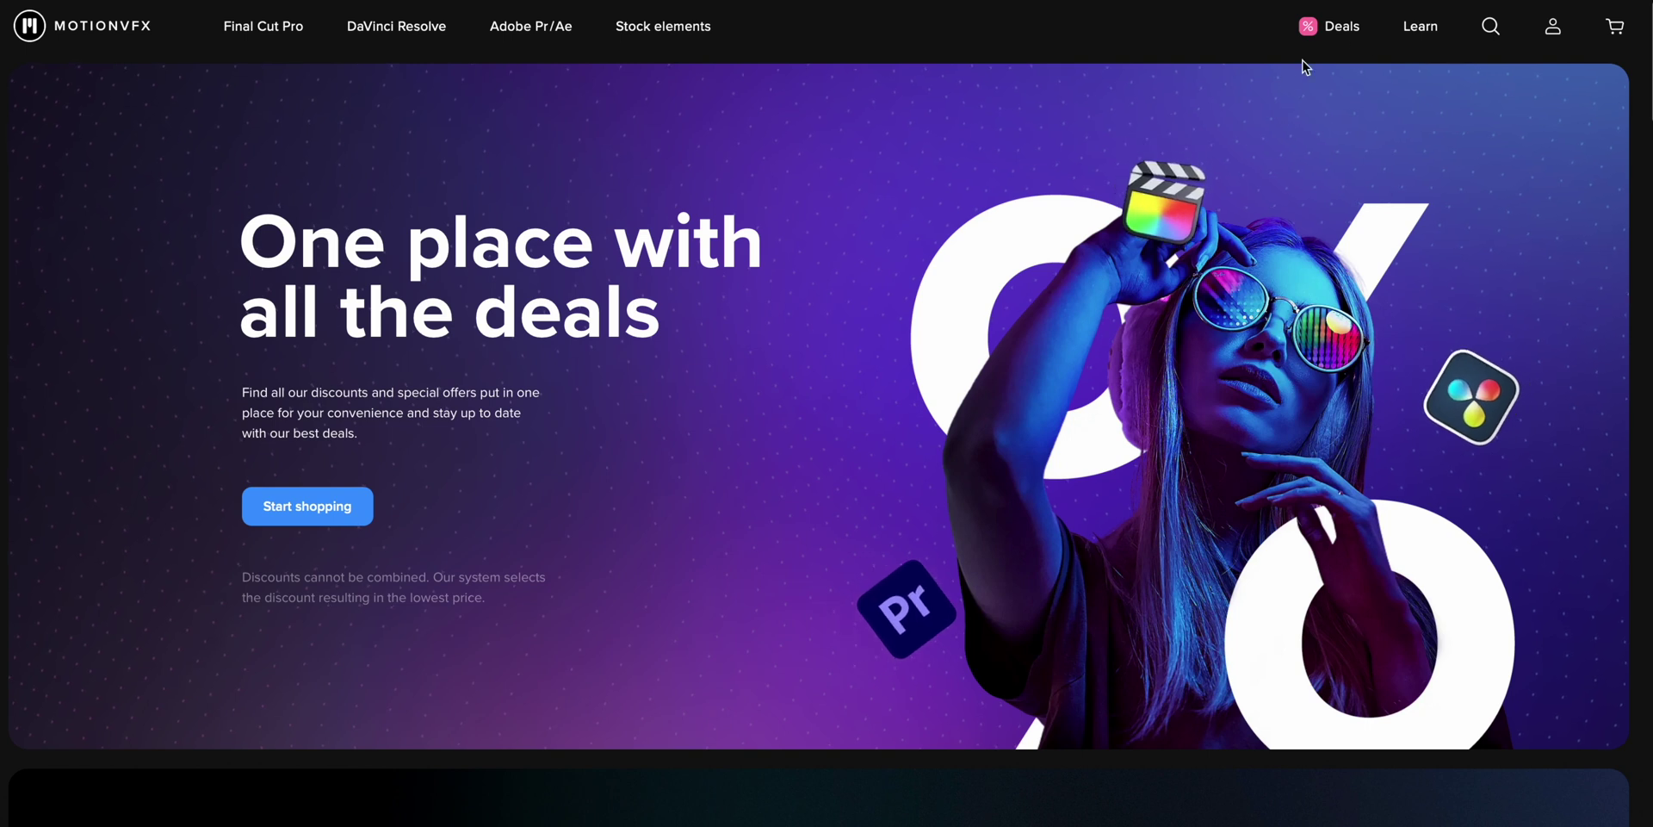
{"action": "scroll", "coordinate": [1121, 358], "scroll_direction": "down", "scroll_amount": 15}
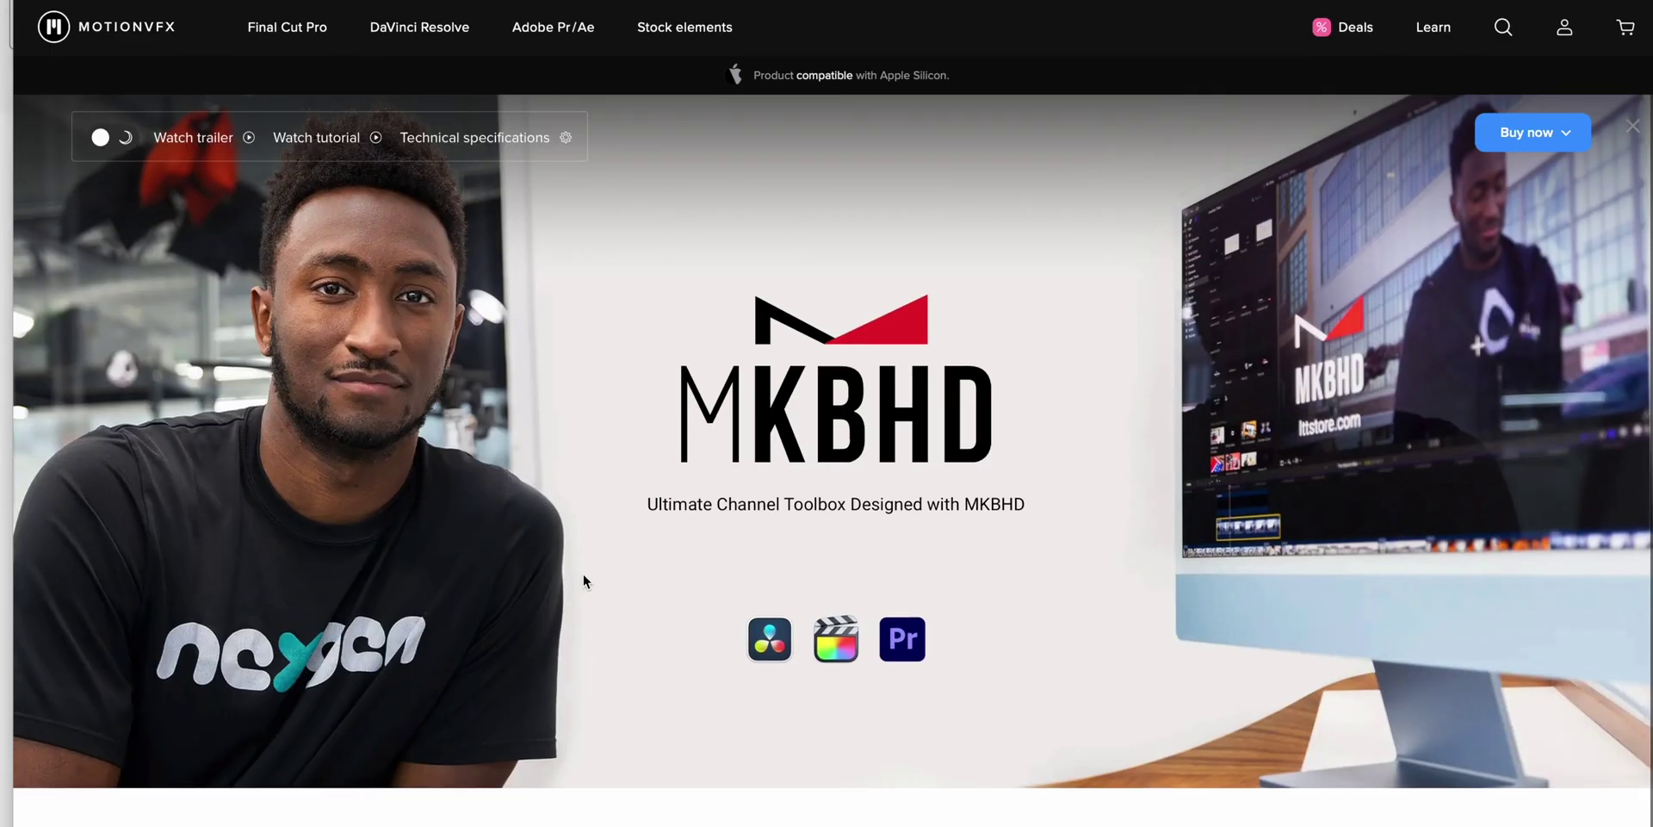
{"action": "scroll", "coordinate": [582, 574], "scroll_direction": "down", "scroll_amount": 12}
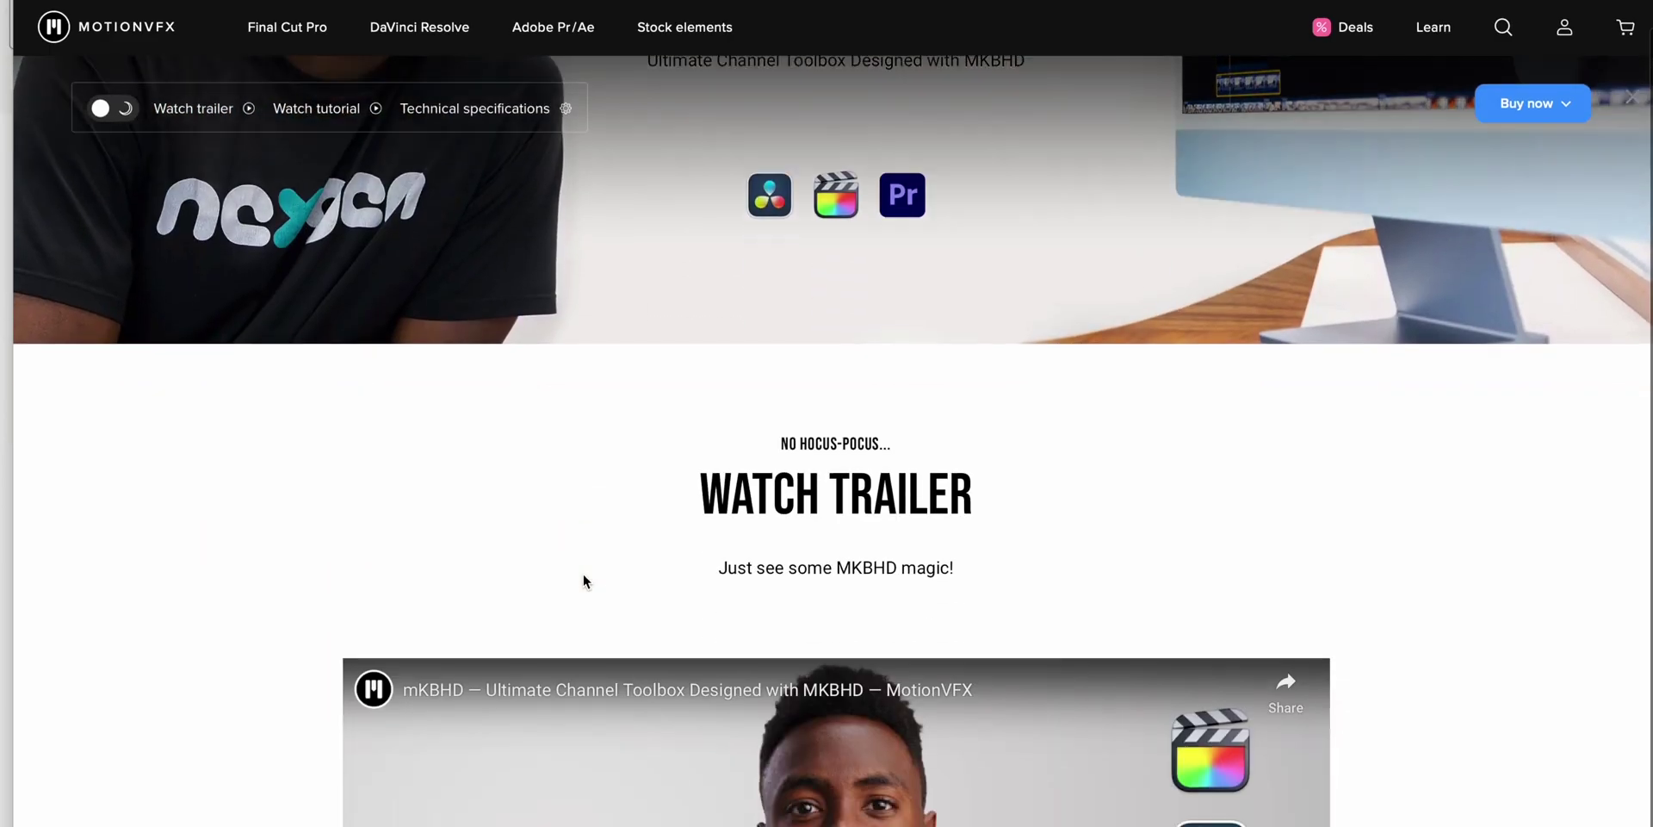
{"action": "scroll", "coordinate": [583, 576], "scroll_direction": "down", "scroll_amount": 14}
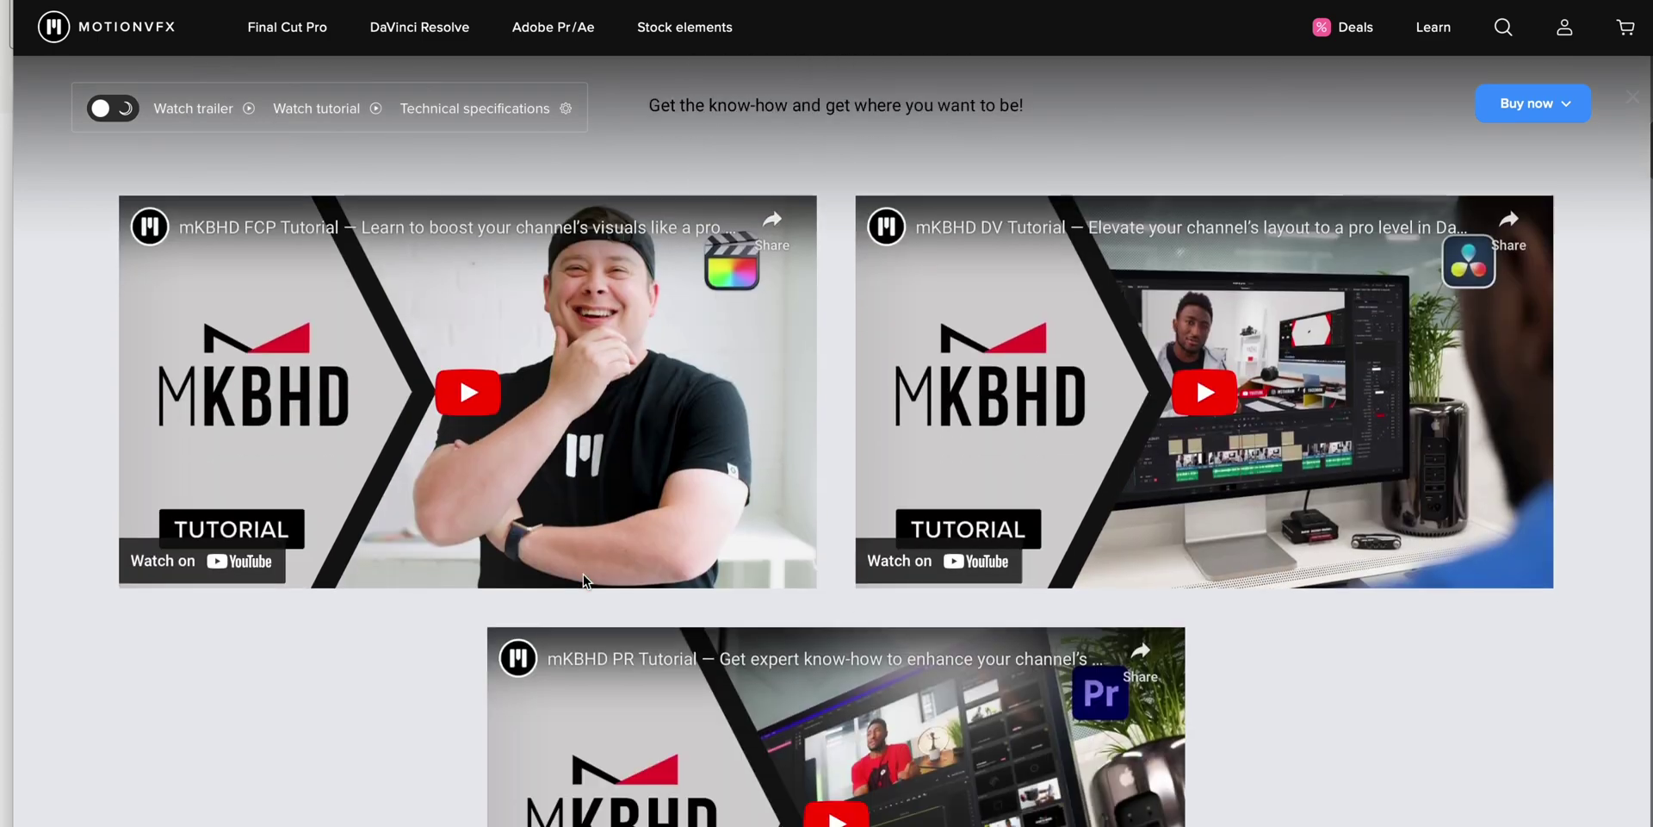
{"action": "scroll", "coordinate": [582, 573], "scroll_direction": "down", "scroll_amount": 12}
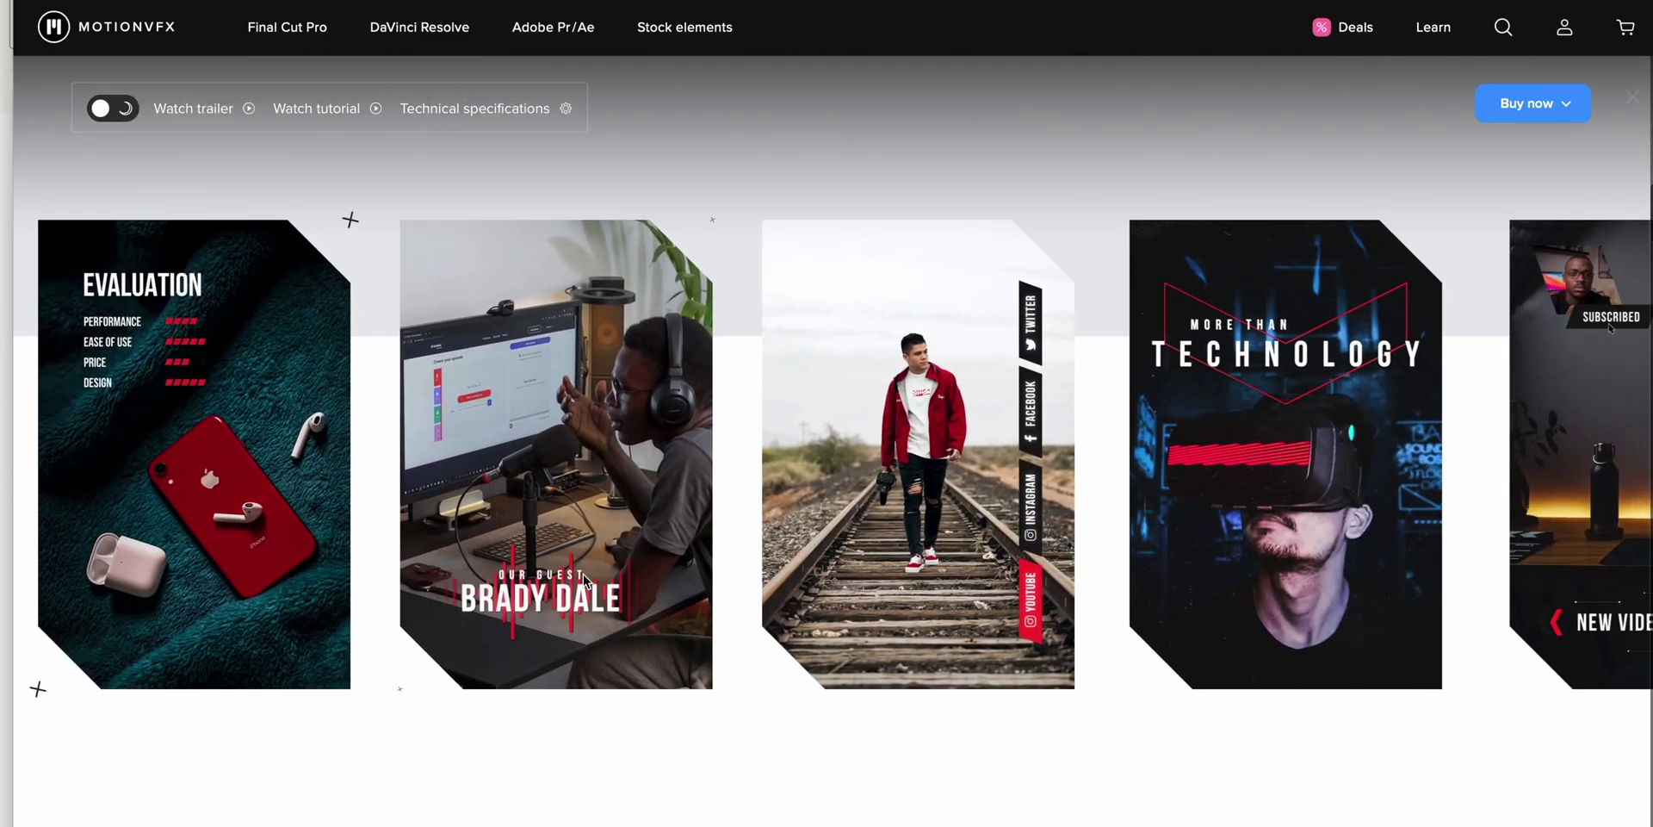
{"action": "scroll", "coordinate": [582, 574], "scroll_direction": "down", "scroll_amount": 12}
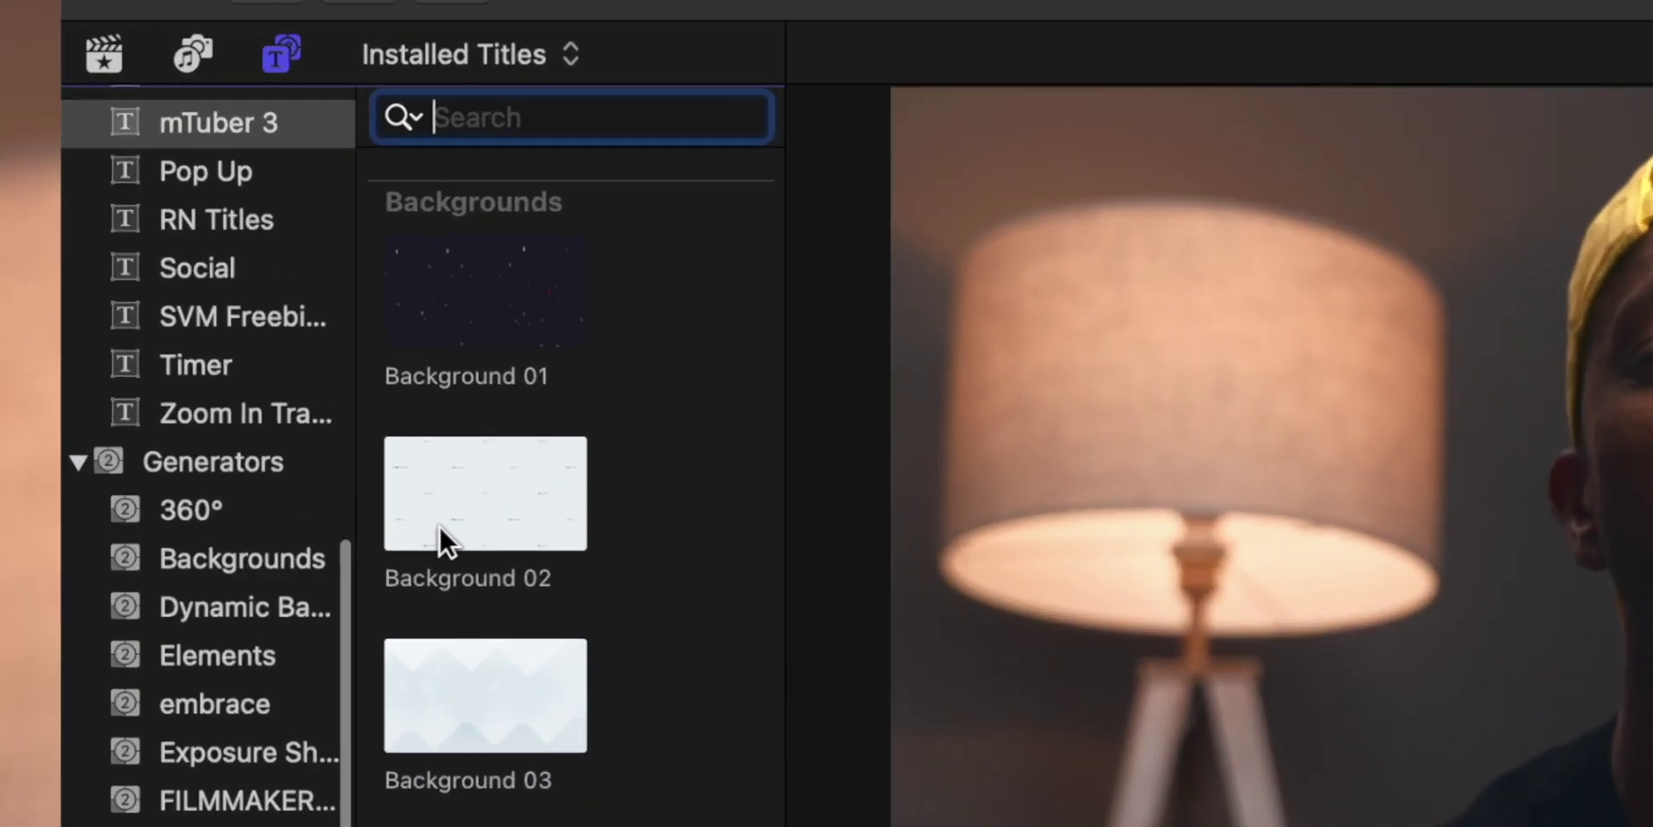
- Scroll the generators list to the Solids category showing Custom, Grey Scale, iMovie and Pastel
{"action": "scroll", "coordinate": [482, 603], "scroll_direction": "down", "scroll_amount": 10}
{"action": "scroll", "coordinate": [504, 684], "scroll_direction": "down", "scroll_amount": 15}
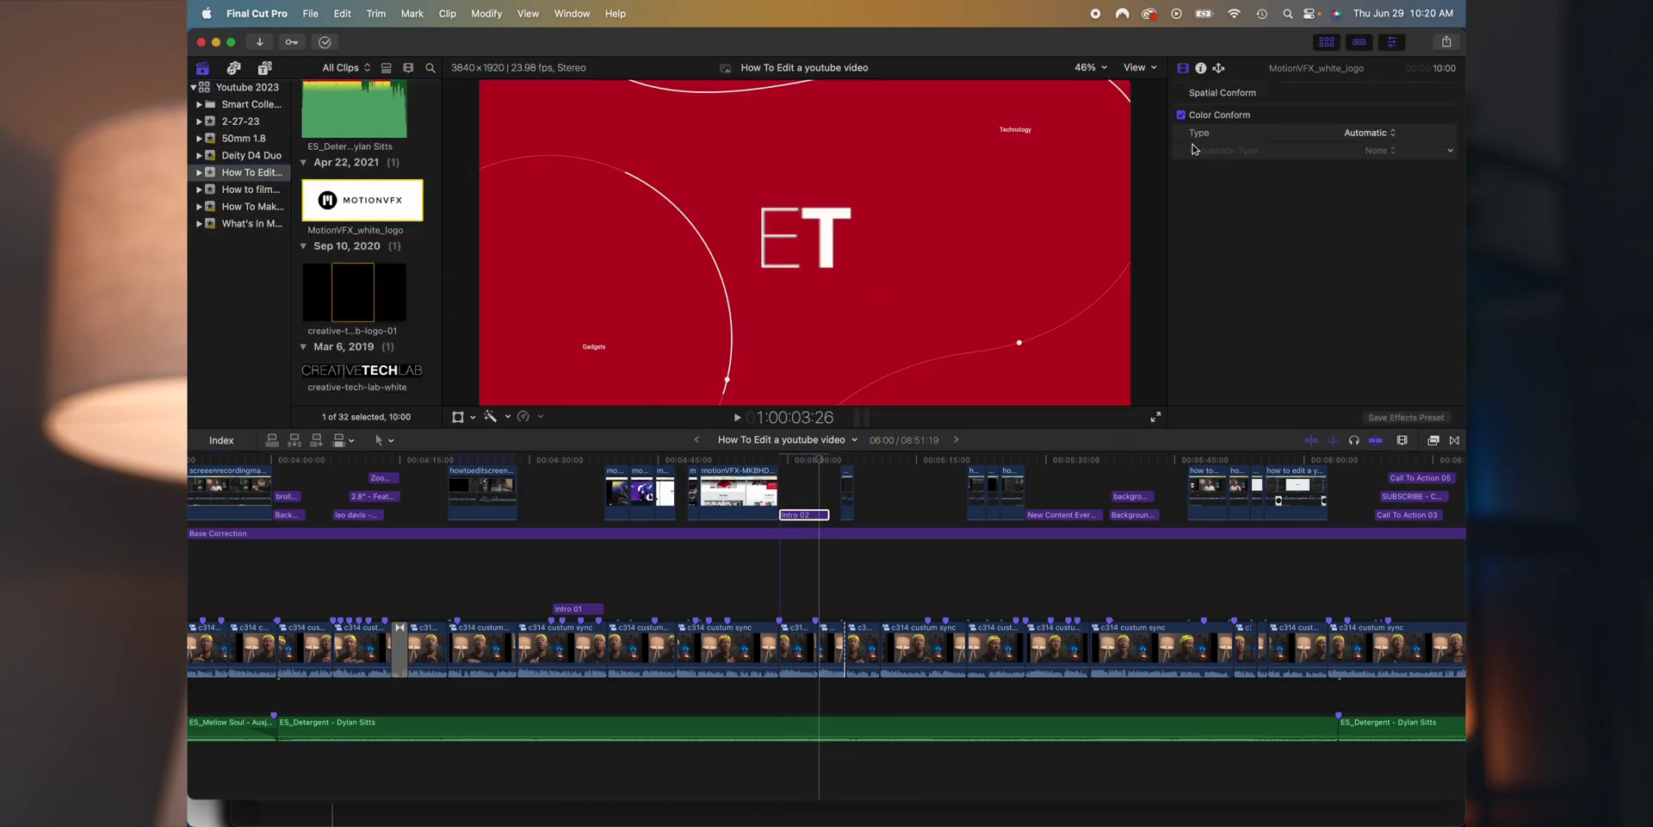
{"action": "scroll", "coordinate": [1264, 321], "scroll_direction": "down", "scroll_amount": 3}
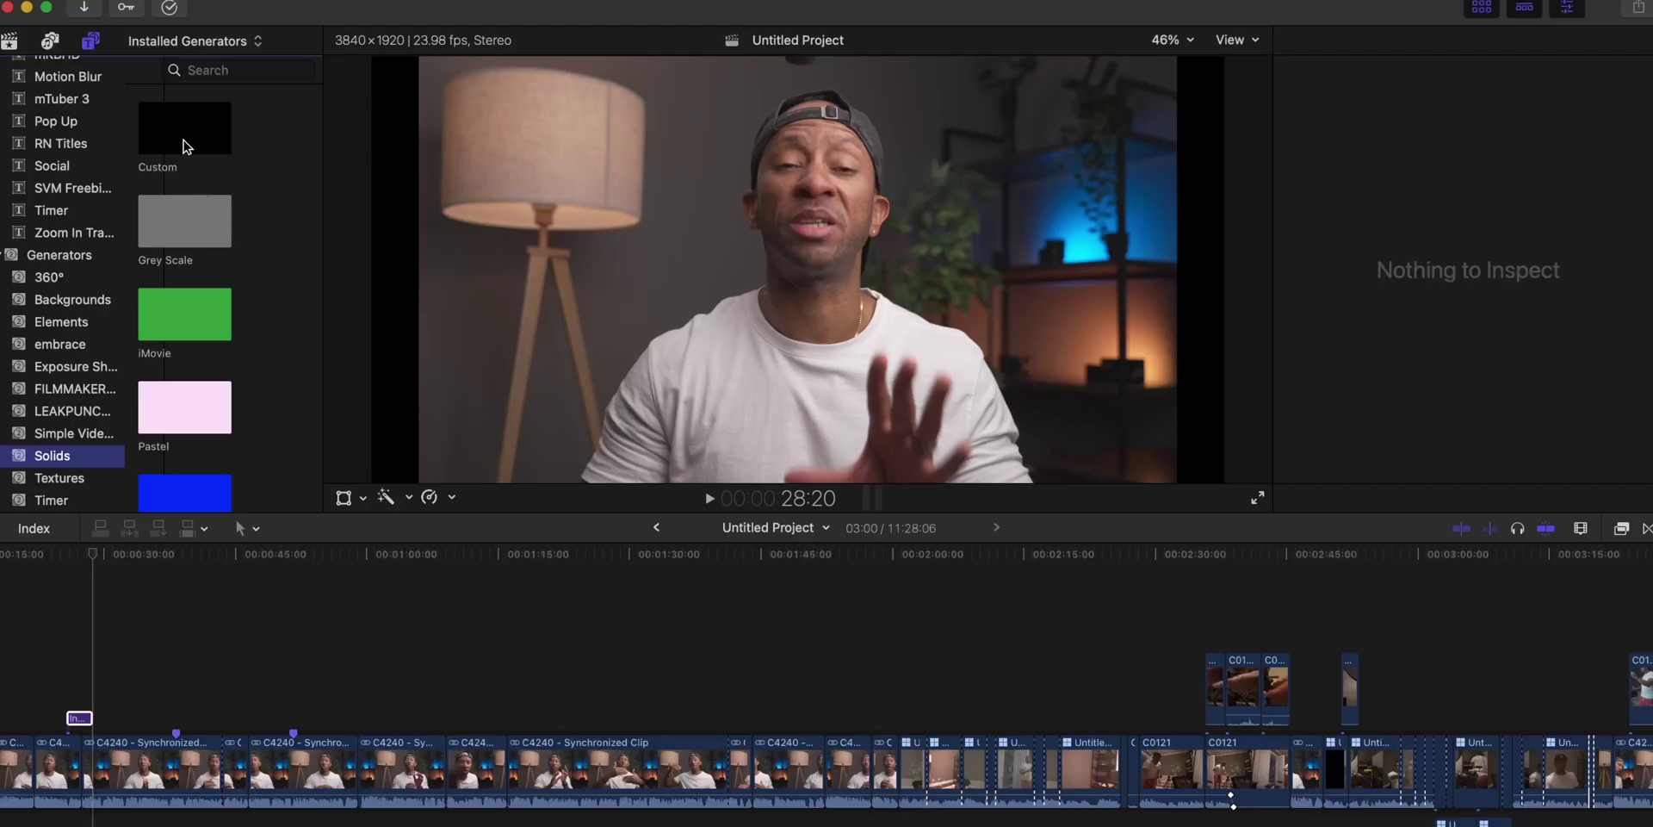
- Drag the black Custom solid into the primary storyline near the start of the edit
{"action": "left_click", "coordinate": [183, 145]}
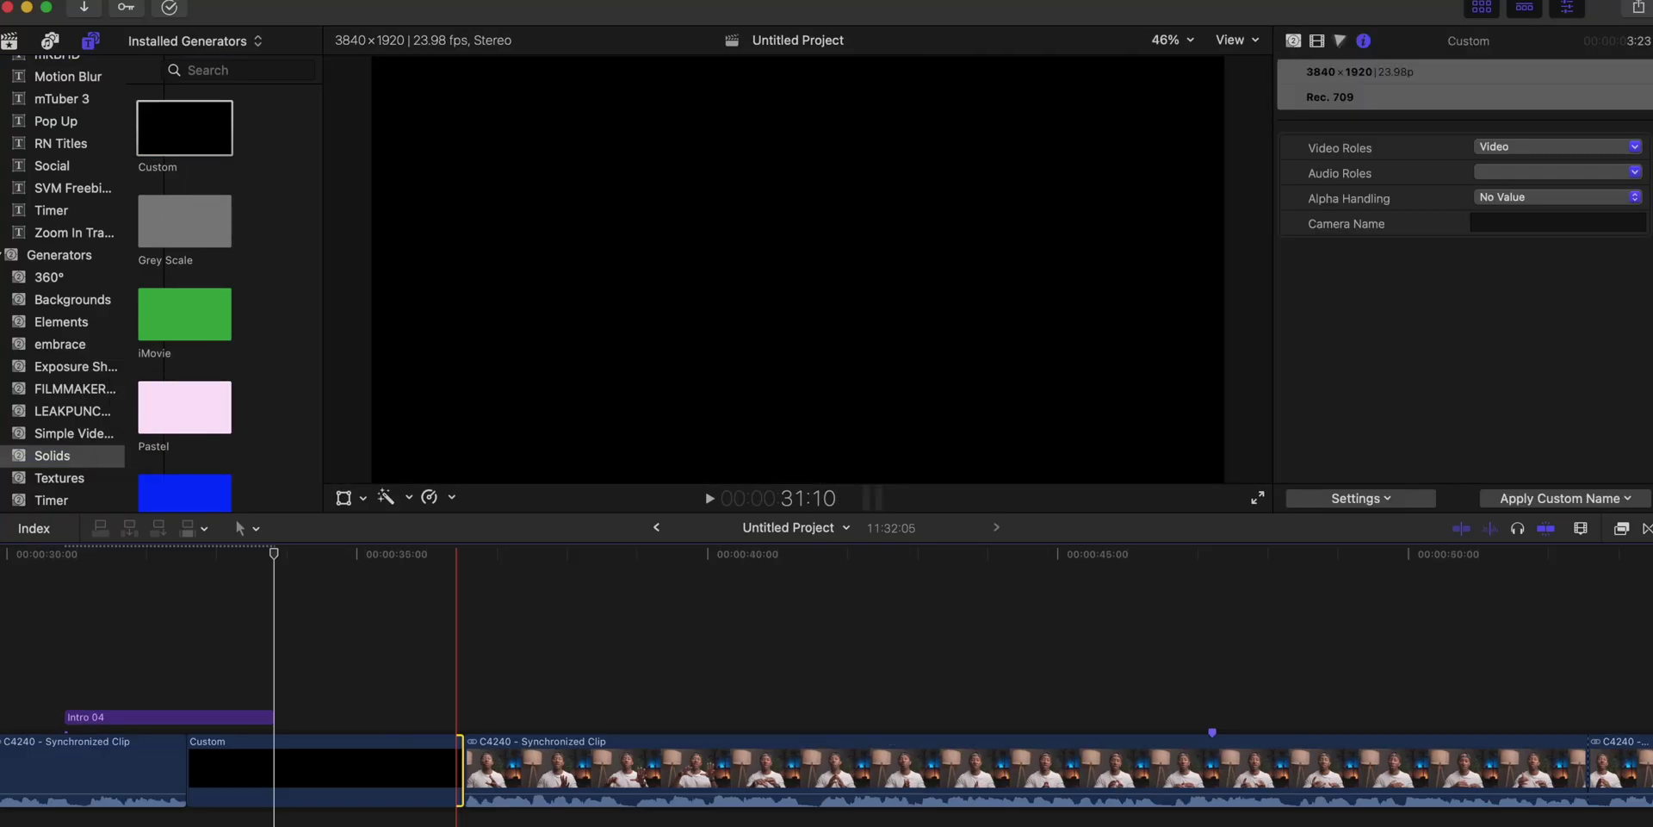
{"action": "left_click_drag", "start_coordinate": [215, 708], "coordinate": [327, 707]}
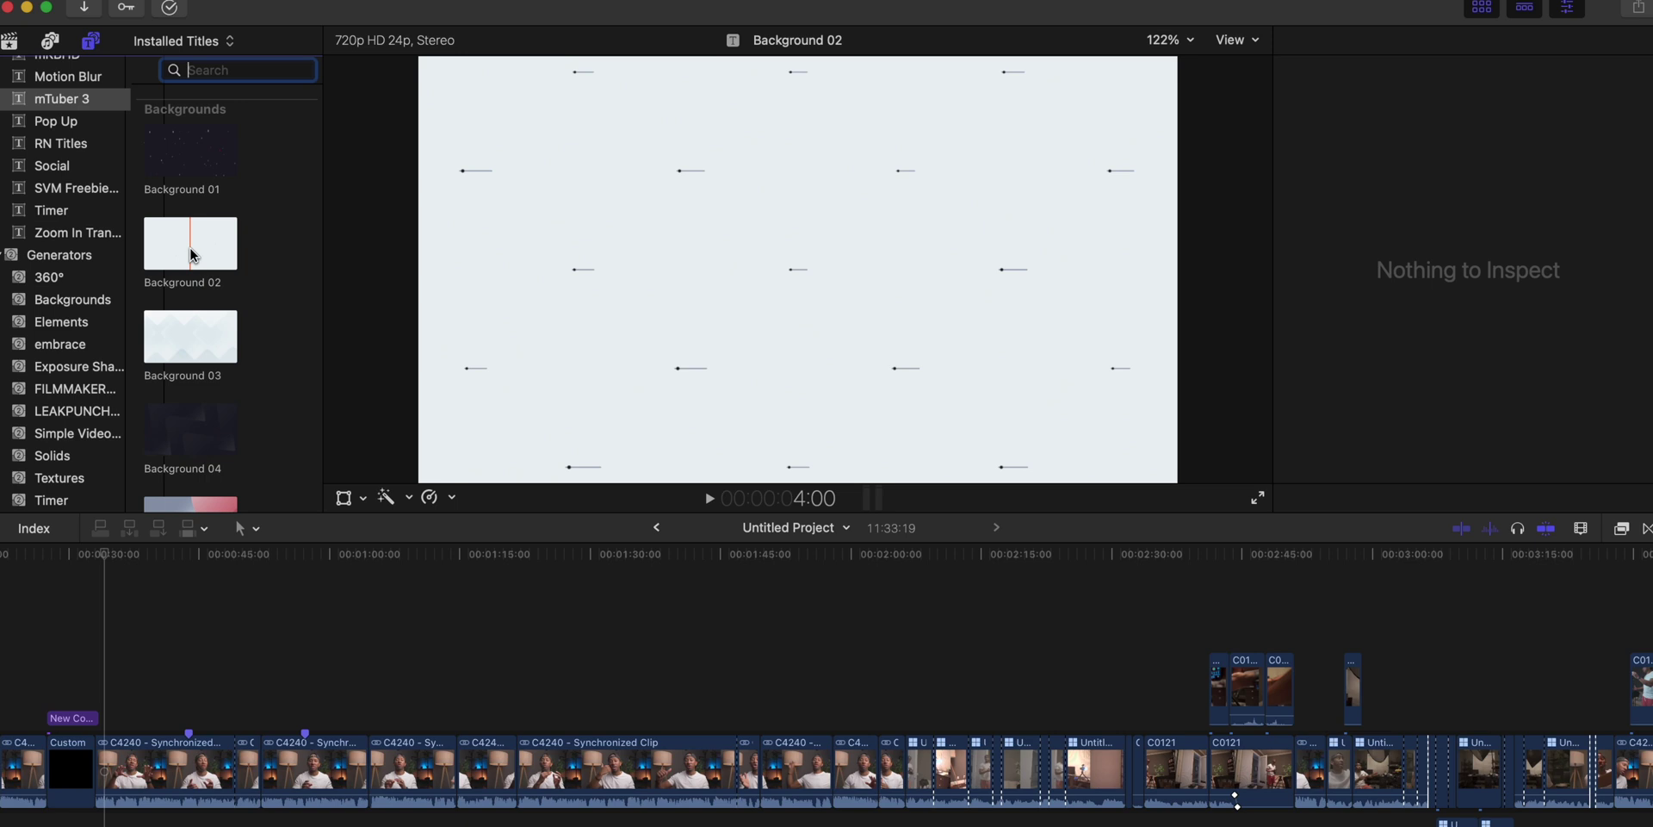
- Stack mTuber 3 Background 02 and Typography 09 'Step 1' titles near one minute, then play back
{"action": "left_click_drag", "start_coordinate": [300, 498], "coordinate": [357, 652]}
{"action": "scroll", "coordinate": [211, 314], "scroll_direction": "down", "scroll_amount": 10}
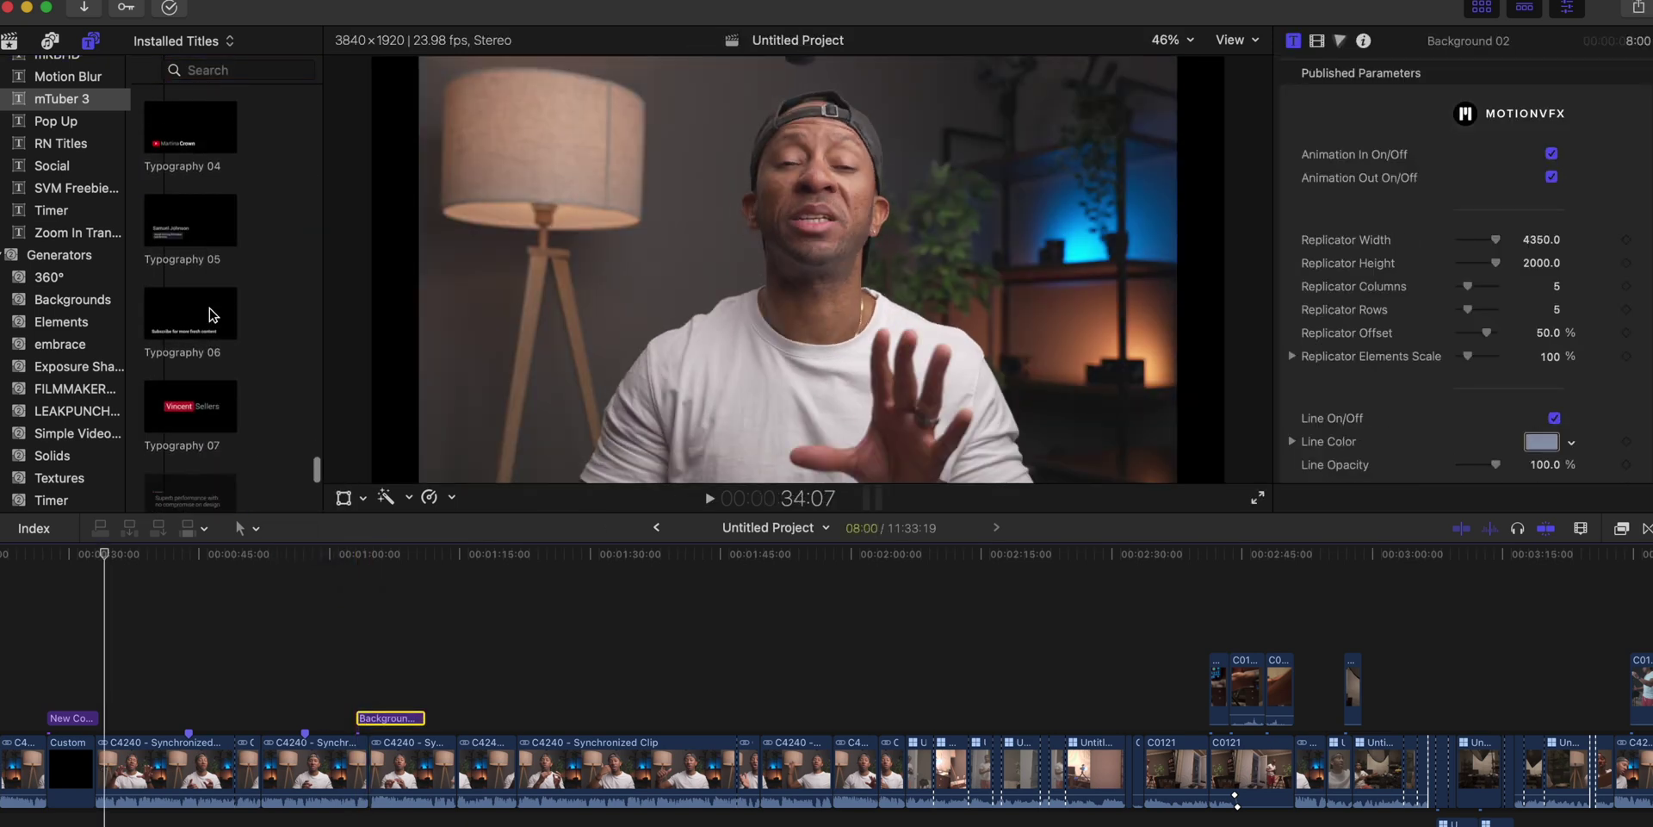
{"action": "scroll", "coordinate": [211, 314], "scroll_direction": "down", "scroll_amount": 4}
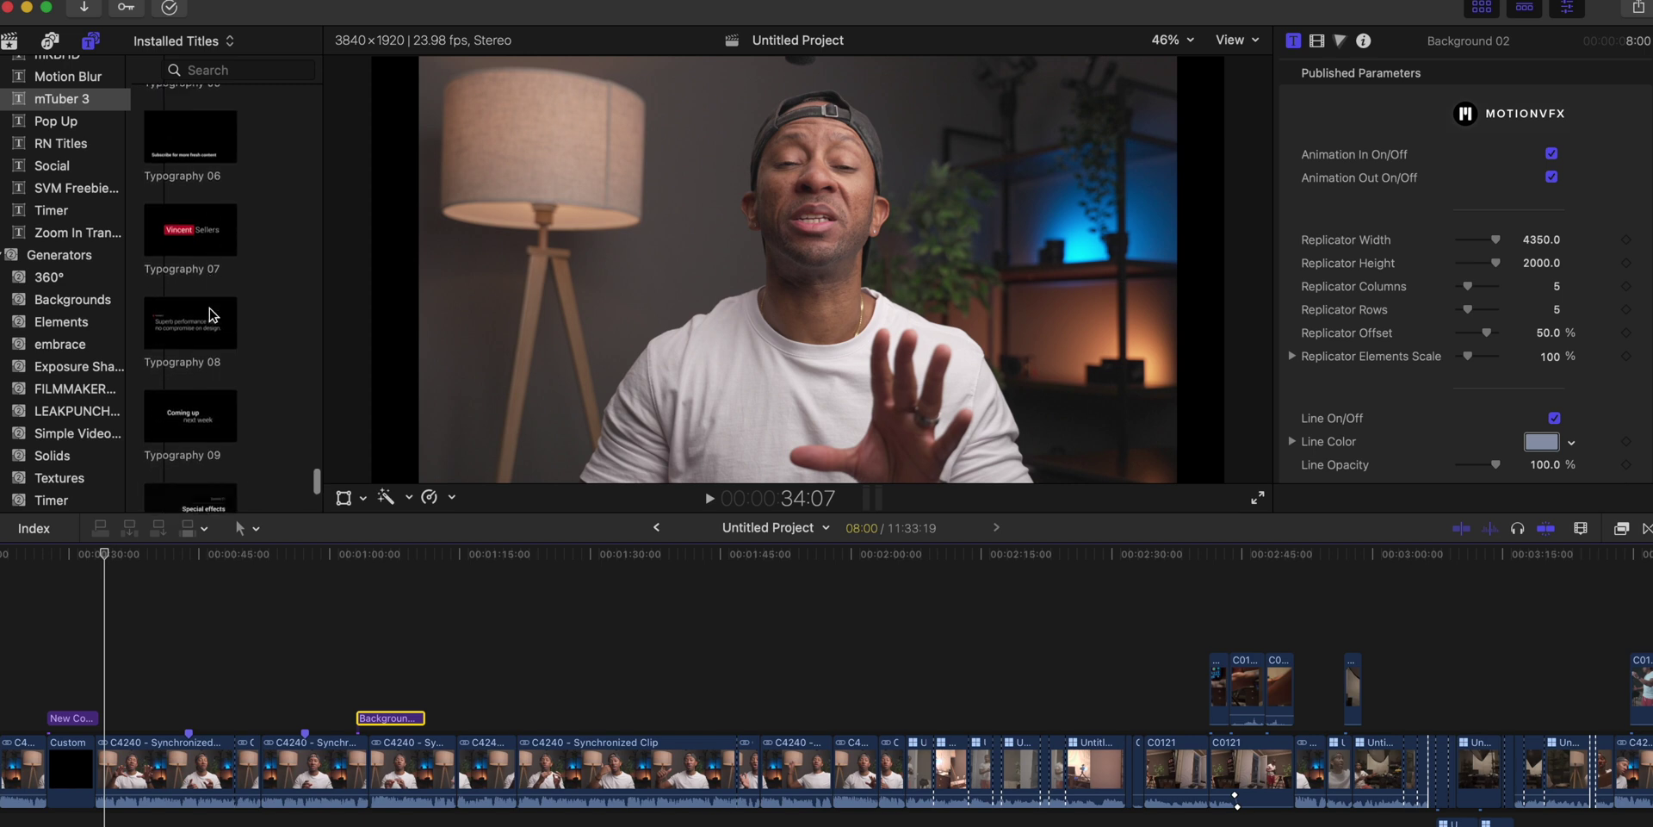
{"action": "left_click_drag", "start_coordinate": [206, 346], "coordinate": [372, 631]}
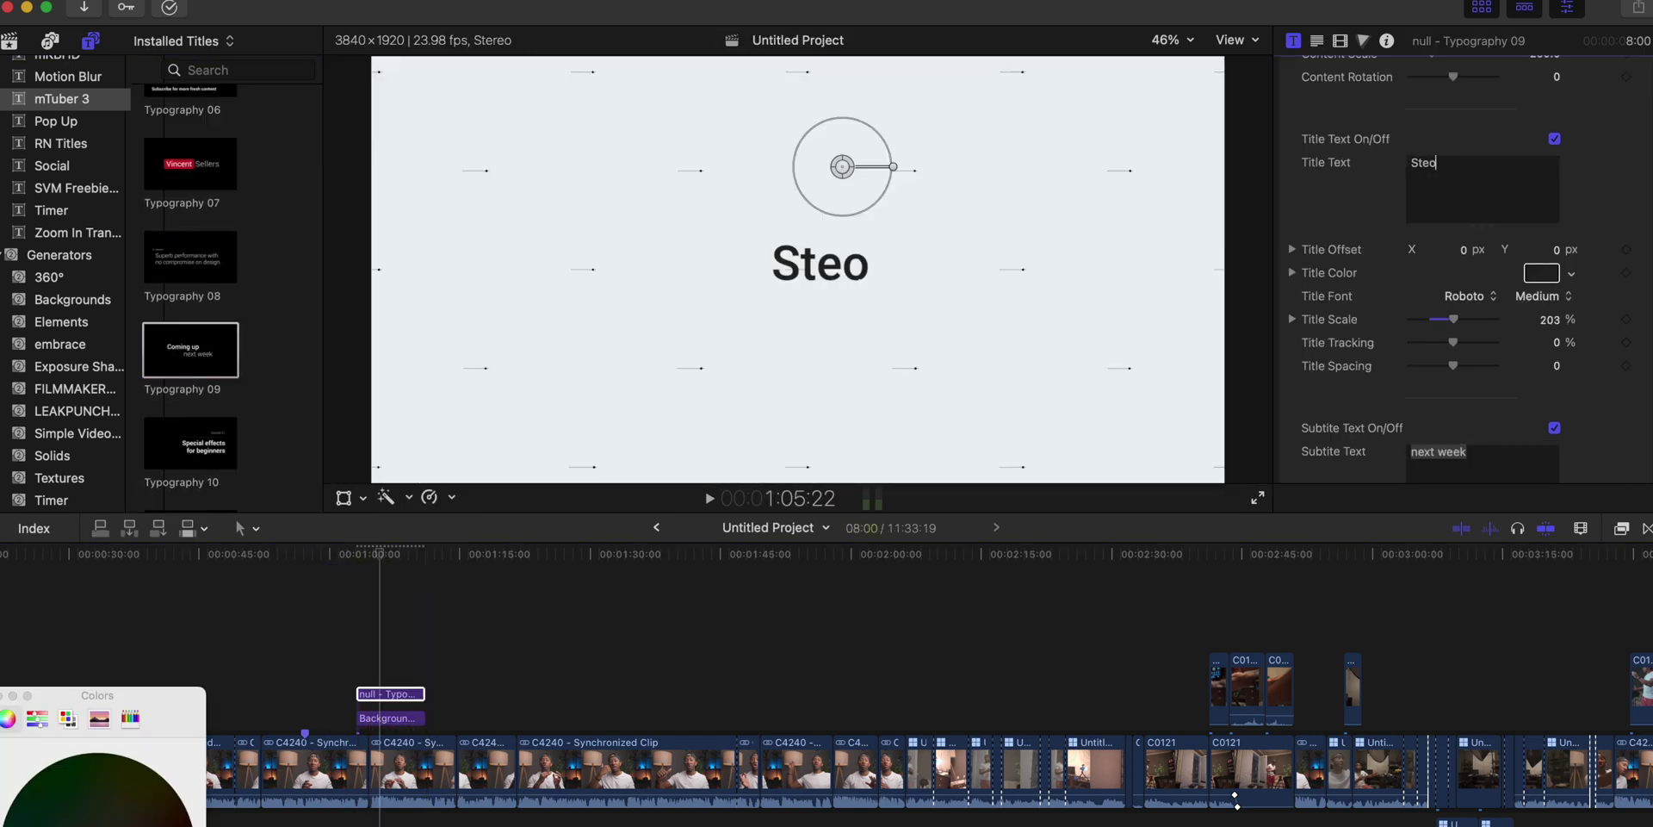
{"action": "left_click", "coordinate": [344, 618]}
{"action": "key", "text": "space"}
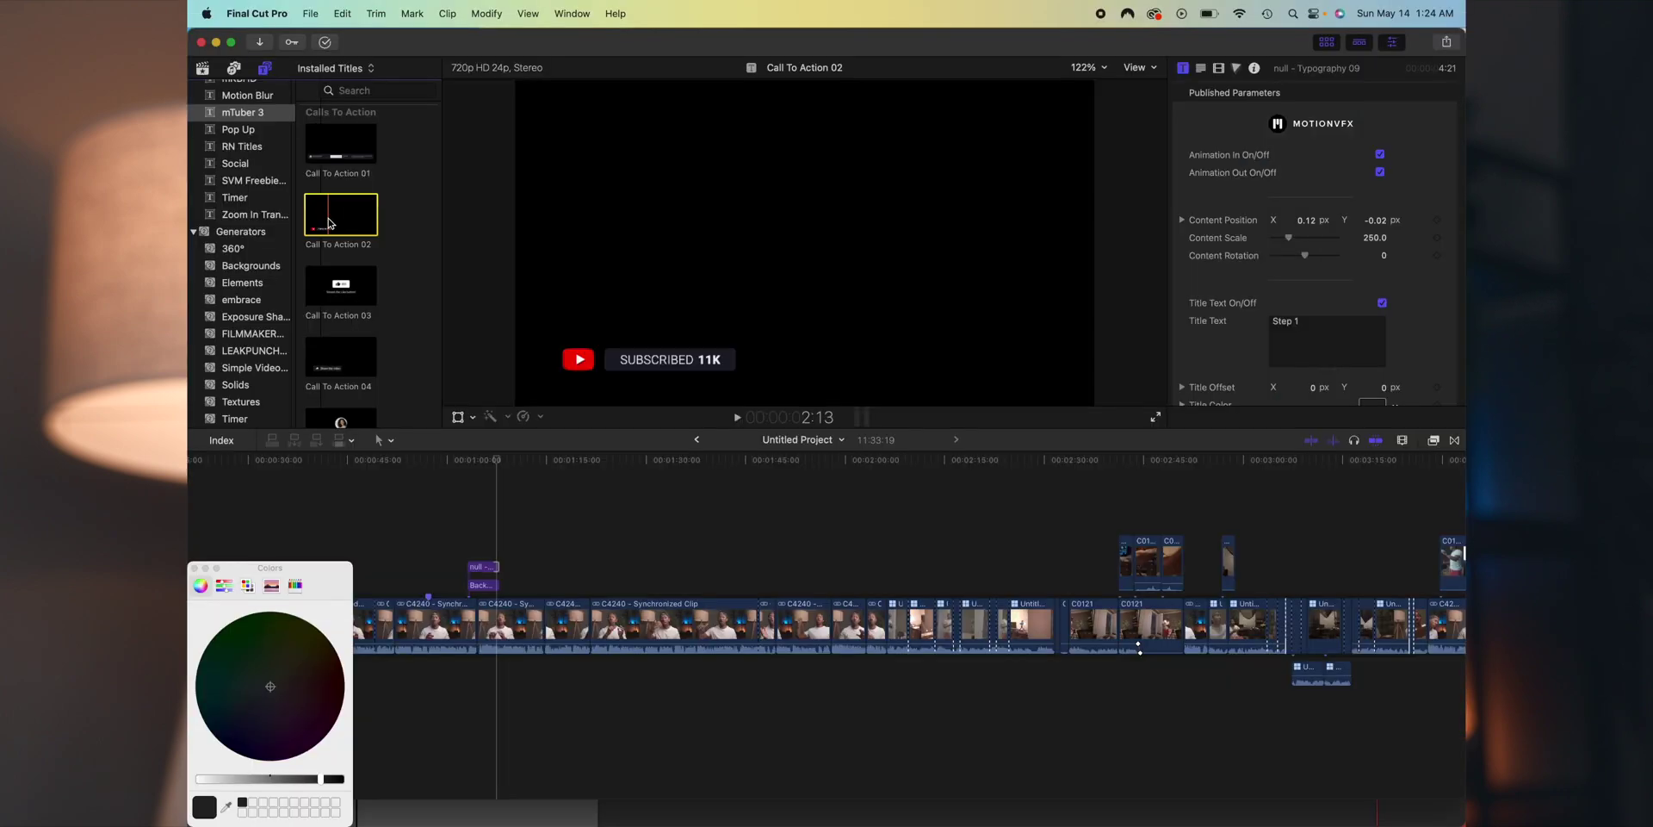
- Place an mTuber 3 Call To Action title on the timeline above the talking head
{"action": "left_click_drag", "start_coordinate": [628, 523], "coordinate": [708, 545]}
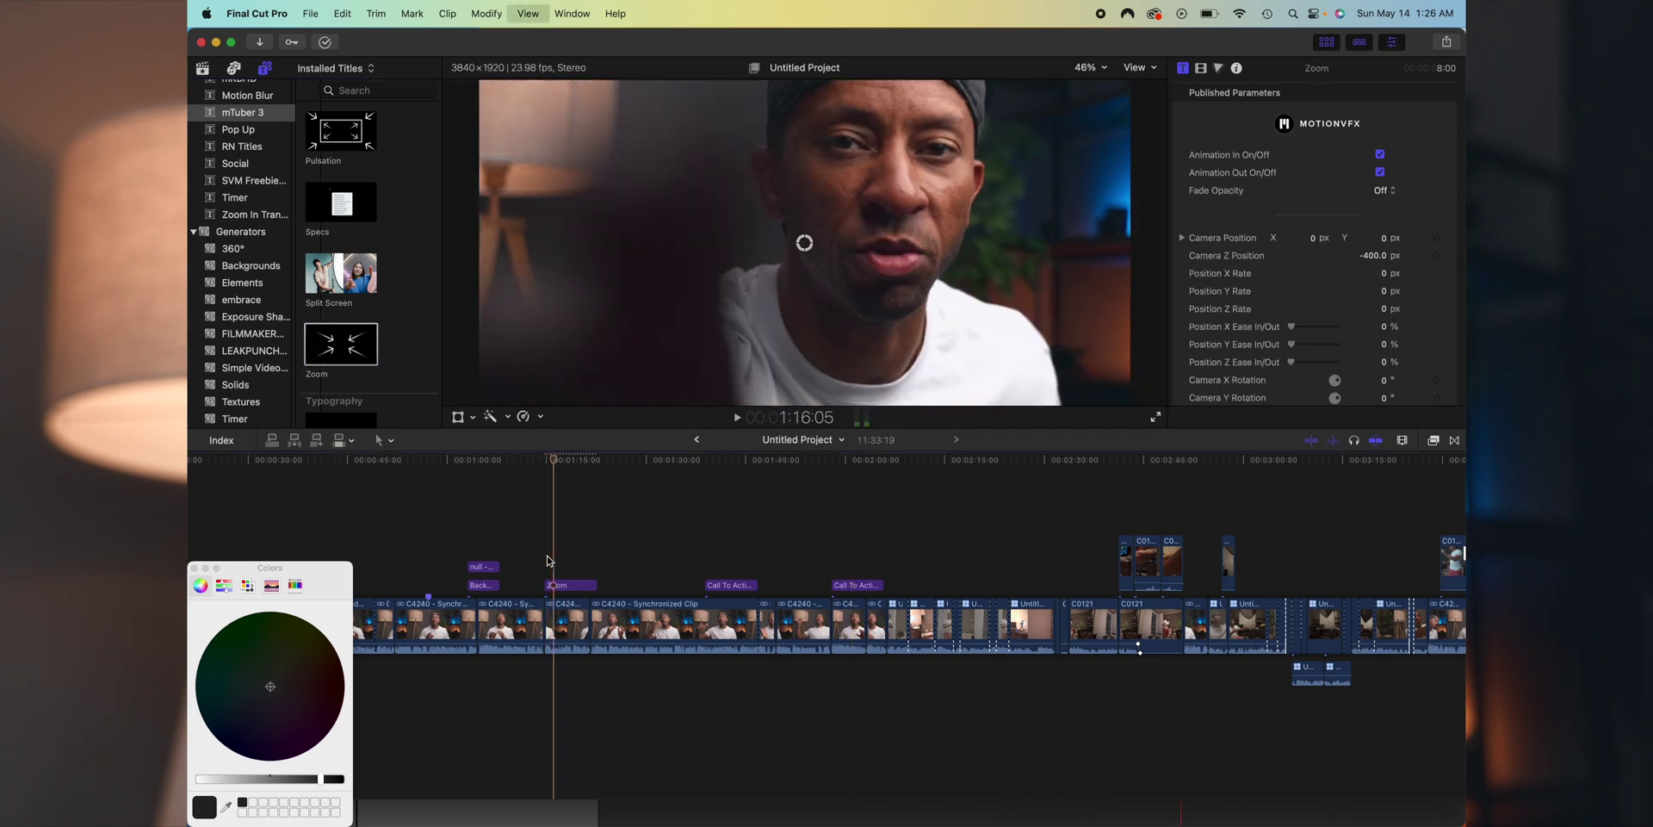
- Set the Zoom title's Camera Z Position to -150 in the Inspector
{"action": "scroll", "coordinate": [1301, 276], "scroll_direction": "down", "scroll_amount": 1}
{"action": "scroll", "coordinate": [1301, 275], "scroll_direction": "up", "scroll_amount": 1}
{"action": "left_click", "coordinate": [1374, 255]}
{"action": "type", "text": "-200"}
{"action": "key", "text": "Return"}
{"action": "type", "text": "-1"}
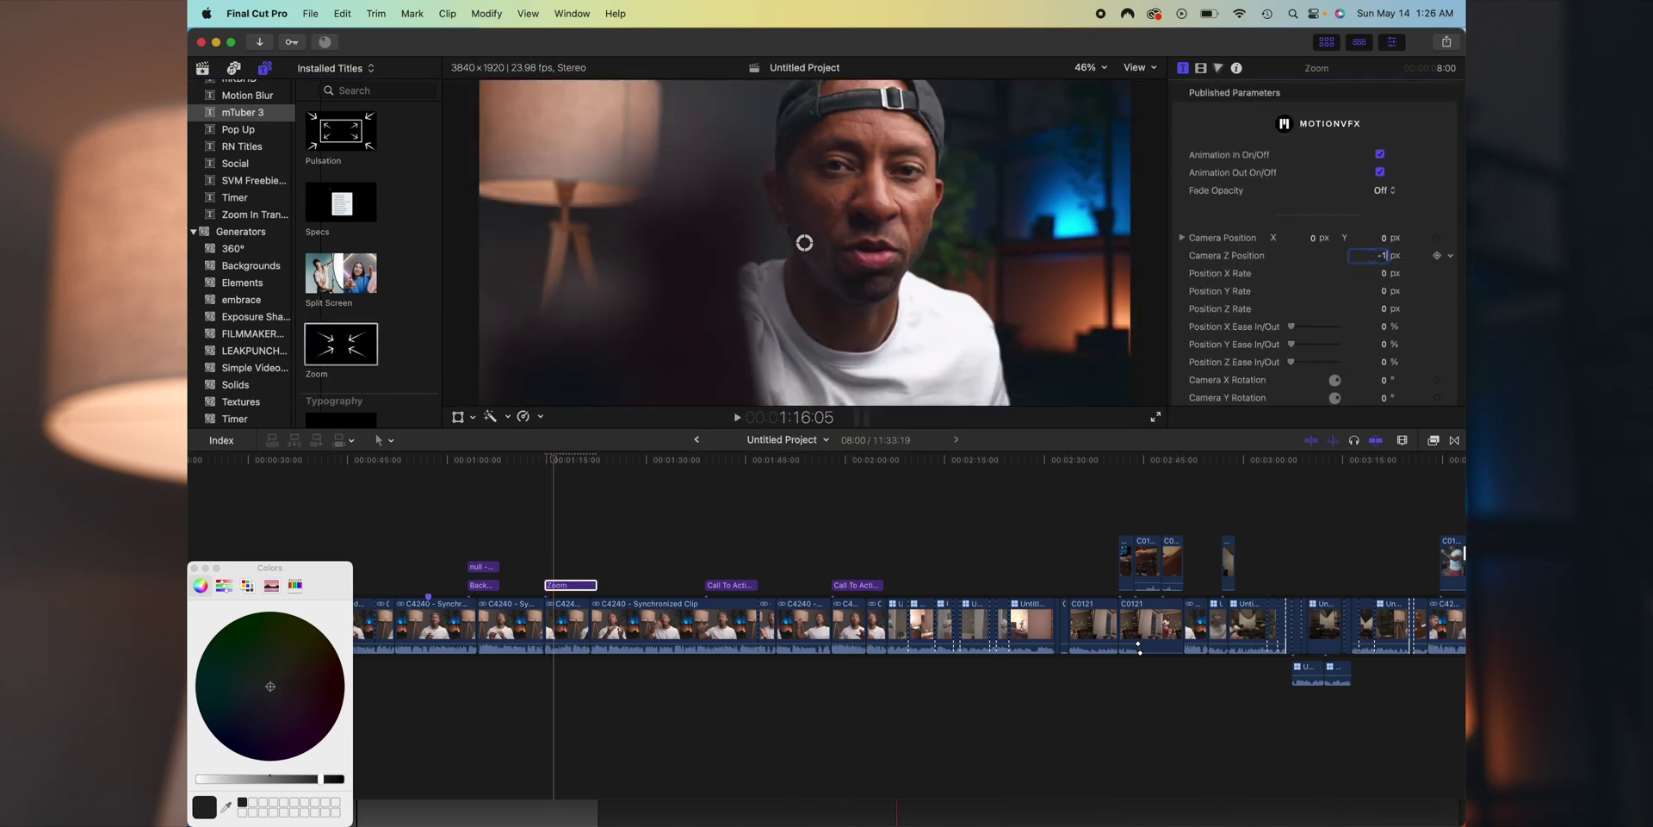
{"action": "type", "text": "50"}
{"action": "key", "text": "Return"}
- Trim the Zoom title's end to the playhead and replay the shortened zoom
{"action": "key", "text": "shift+slash"}
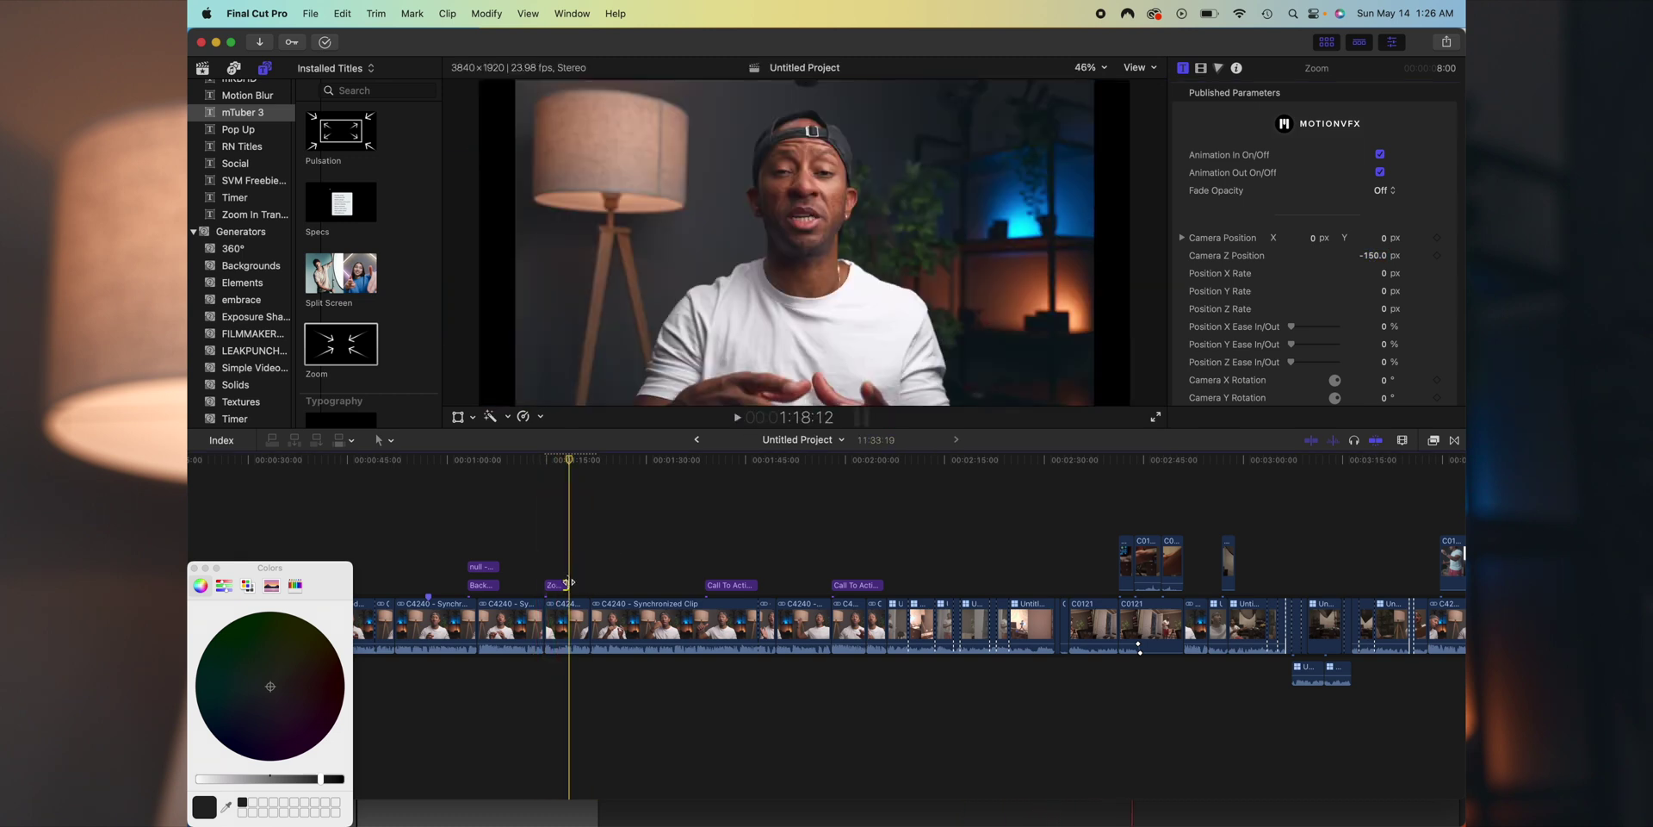
{"action": "key", "text": "alt+bracketright"}
{"action": "key", "text": "space"}
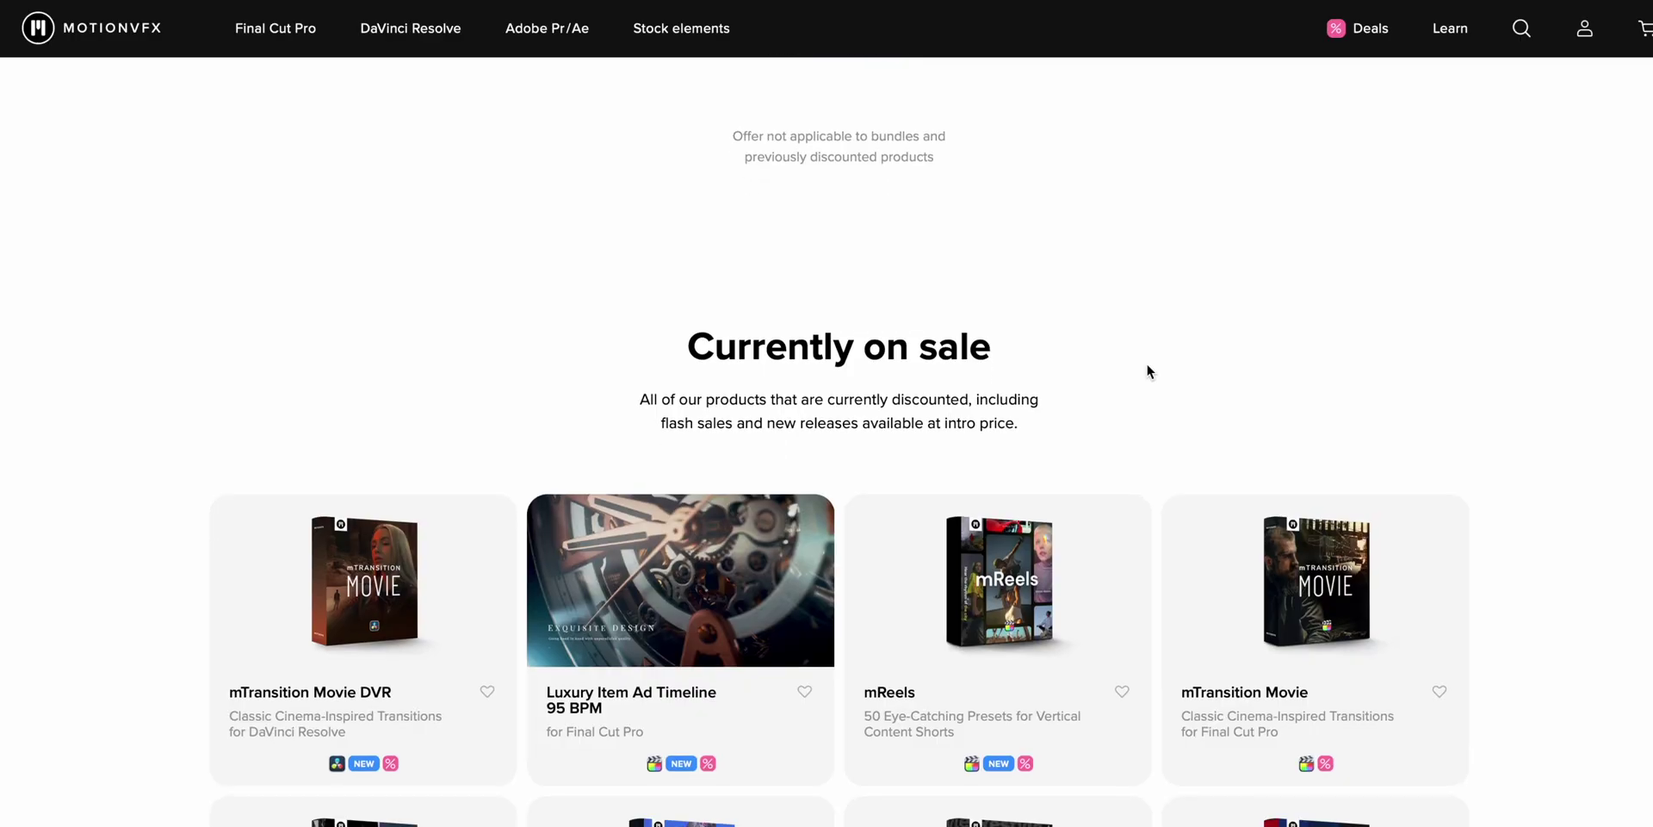
- Scroll the MotionVFX Deals page down to the Currently on sale product grid
{"action": "scroll", "coordinate": [1145, 366], "scroll_direction": "down", "scroll_amount": 4}
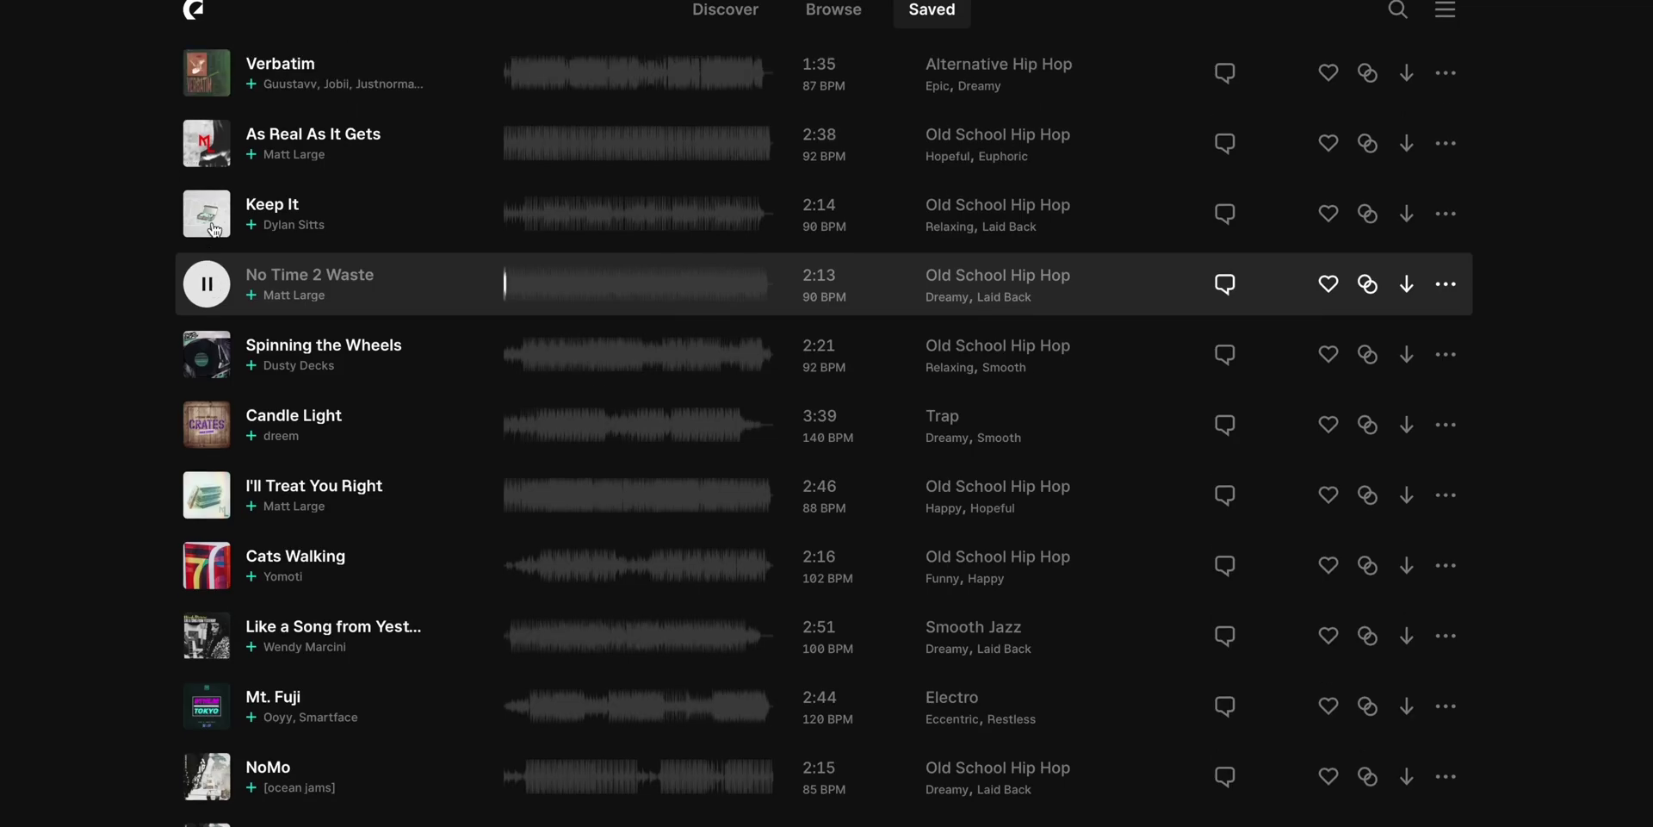
{"action": "scroll", "coordinate": [211, 228], "scroll_direction": "up", "scroll_amount": 3}
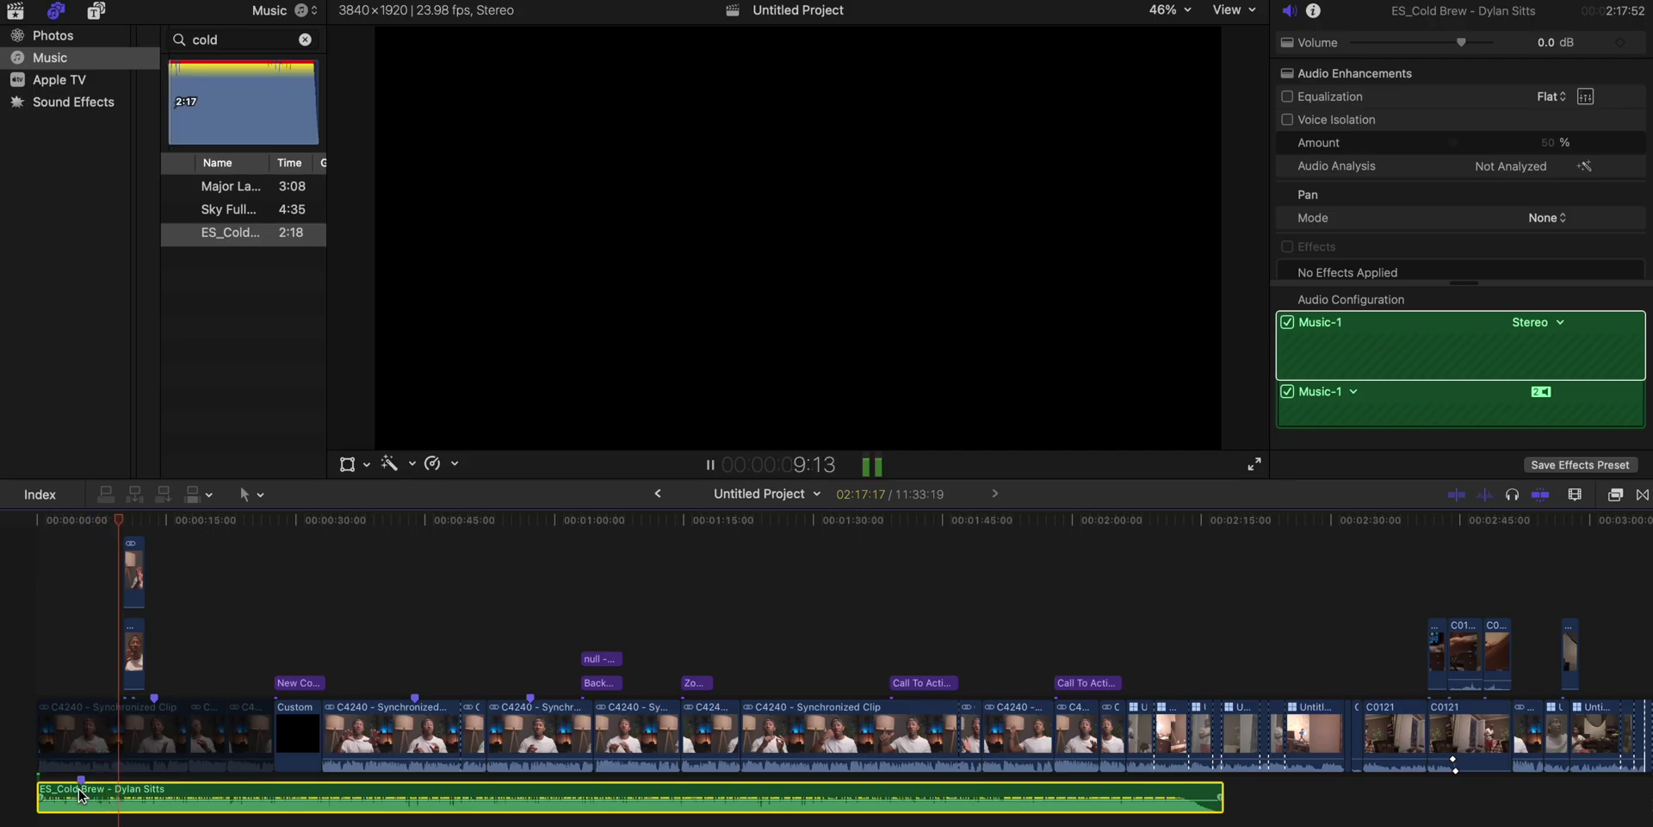
- Blade ES_Cold Brew at a marker, move the remainder to about 45 seconds, and copy the intro piece
{"action": "key", "text": "m"}
{"action": "key", "text": "space"}
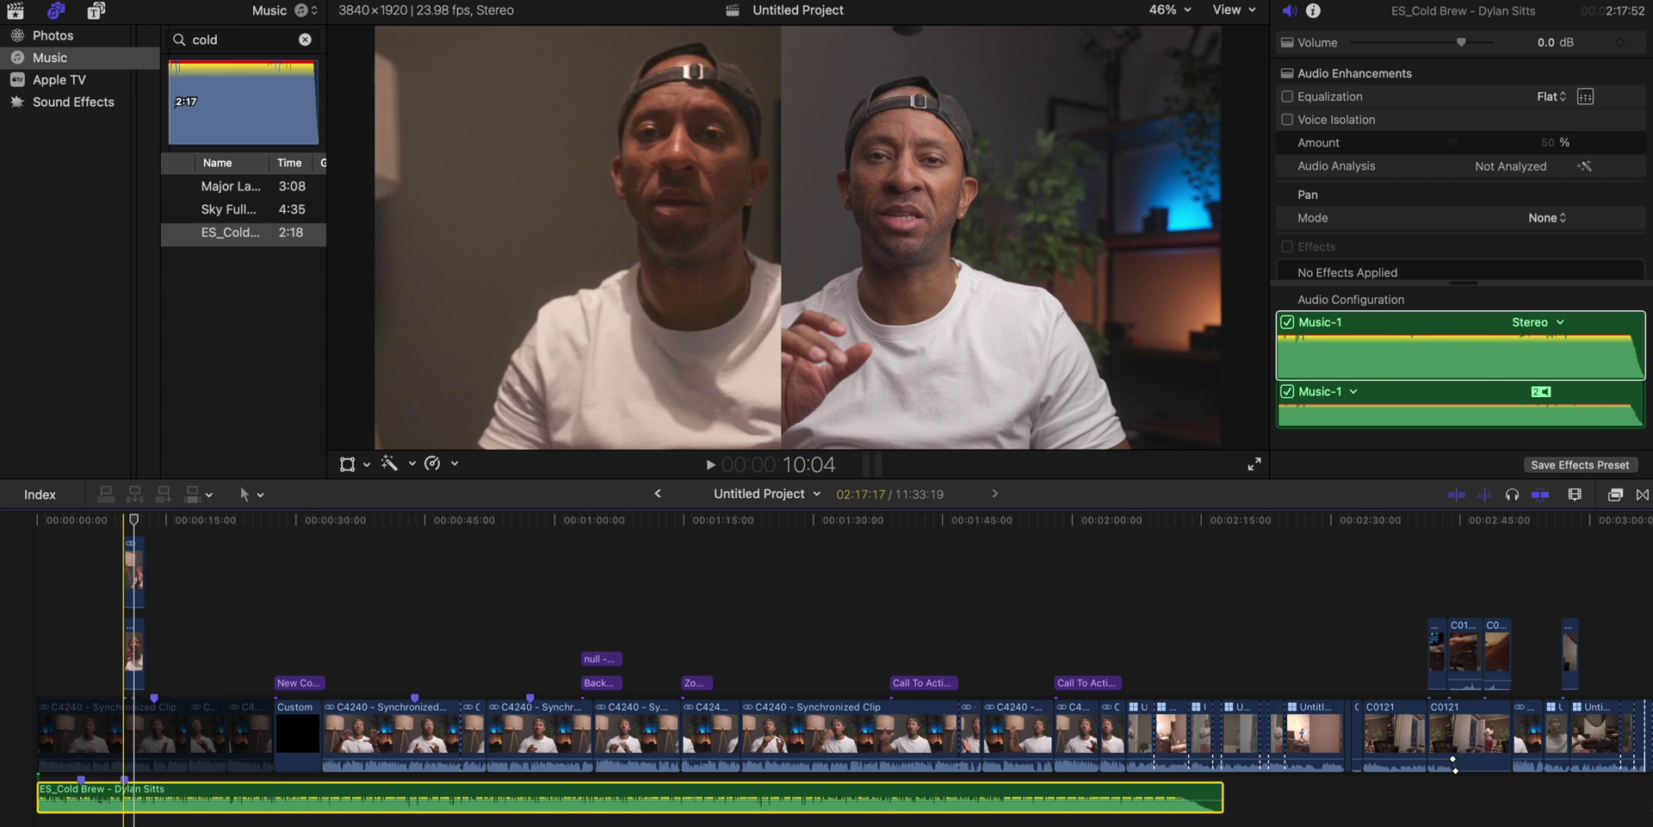
{"action": "key", "text": "super+b"}
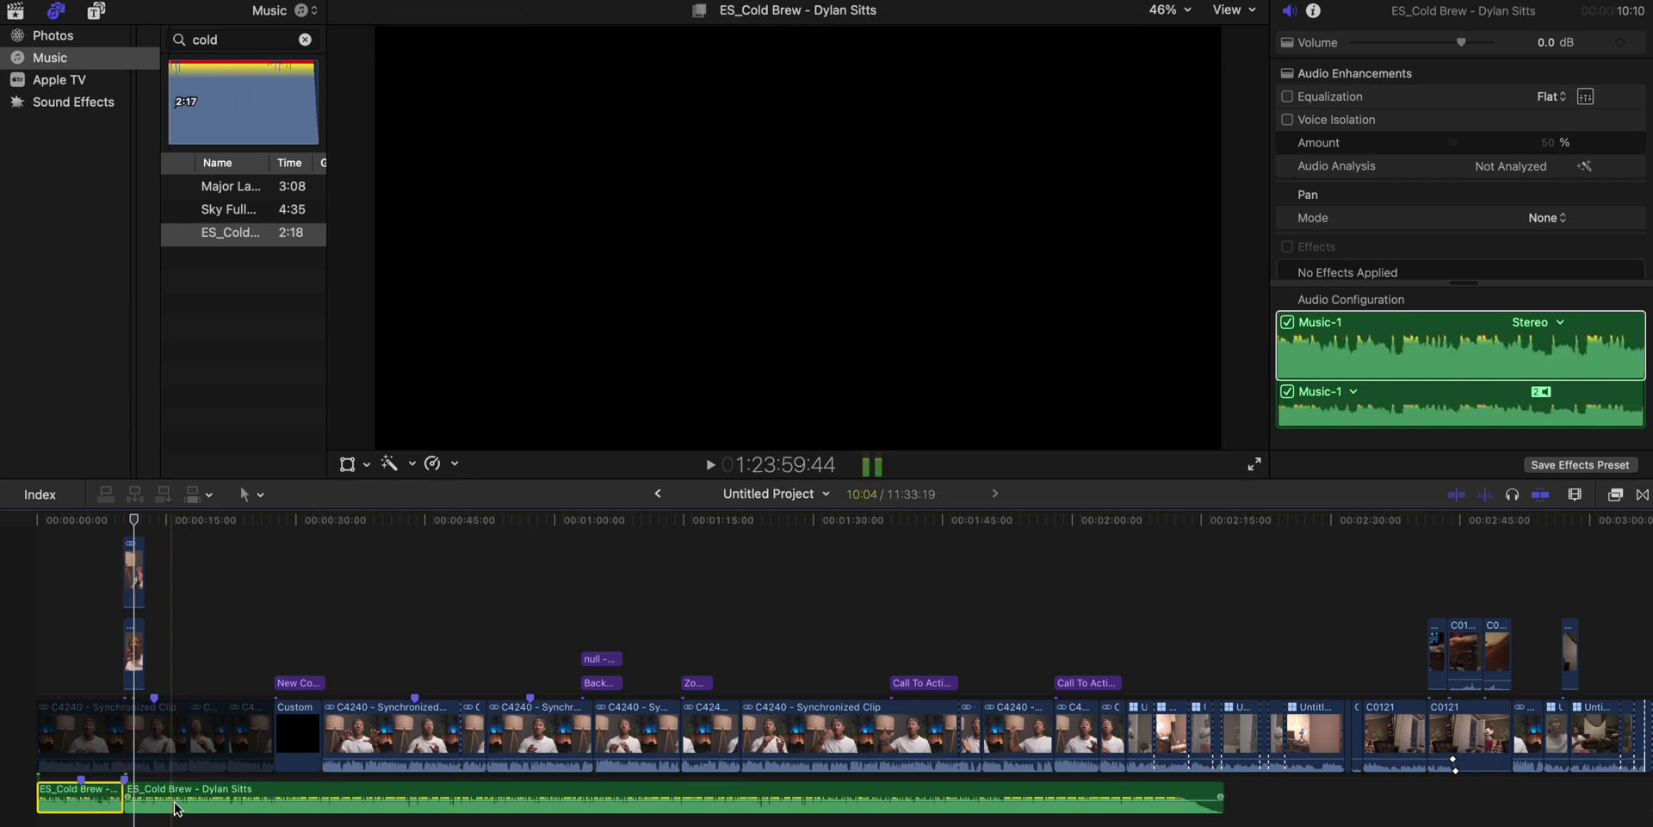
{"action": "left_click_drag", "start_coordinate": [191, 792], "coordinate": [536, 791]}
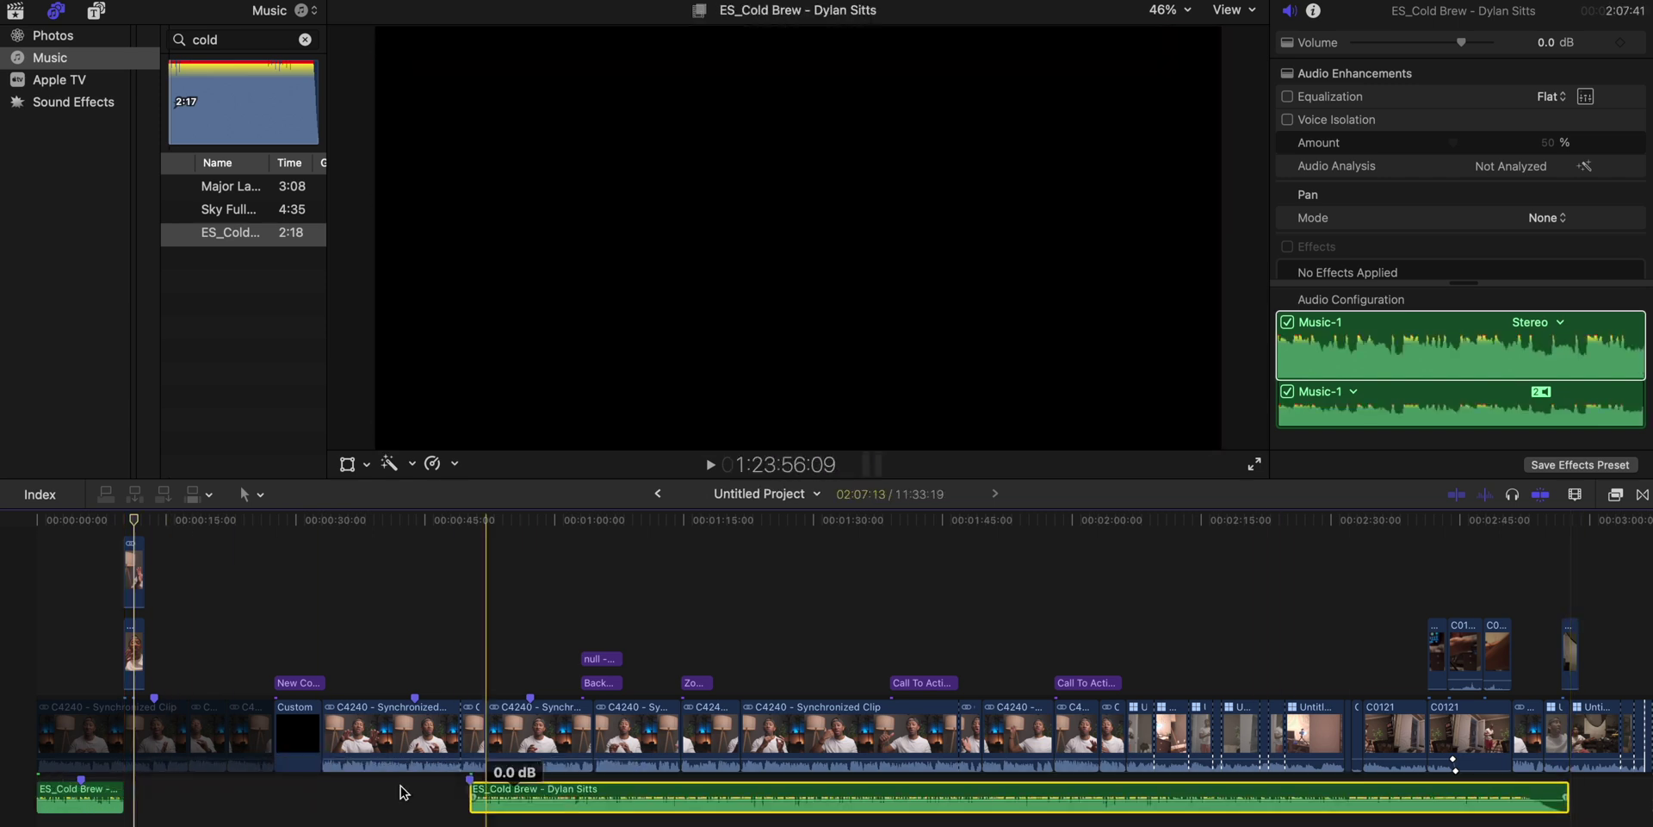
{"action": "left_click", "coordinate": [119, 746]}
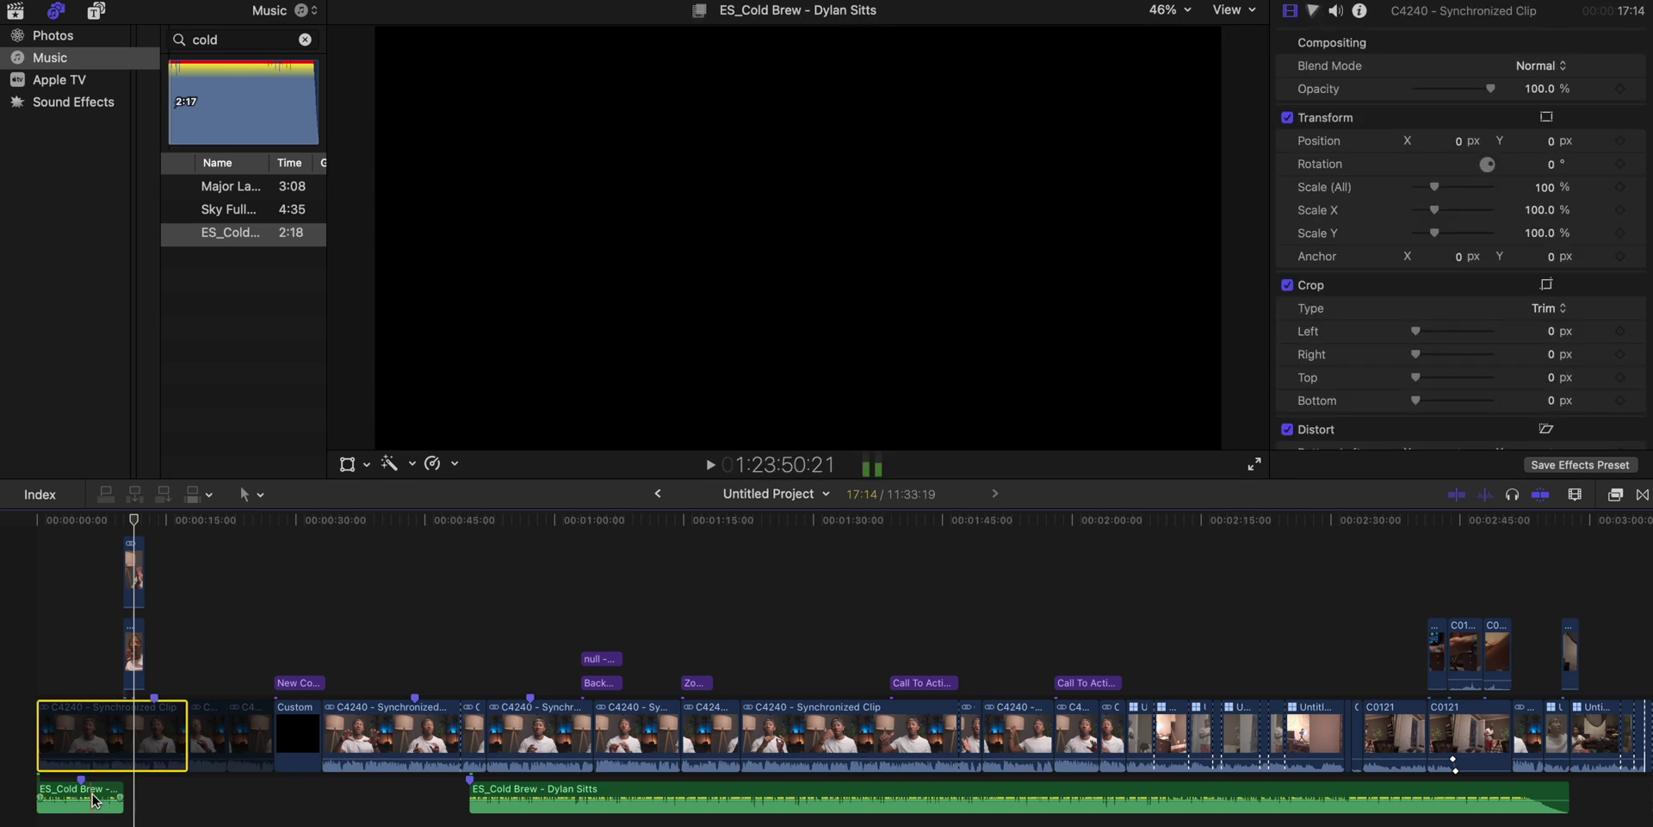
{"action": "left_click_drag", "start_coordinate": [91, 796], "coordinate": [257, 814]}
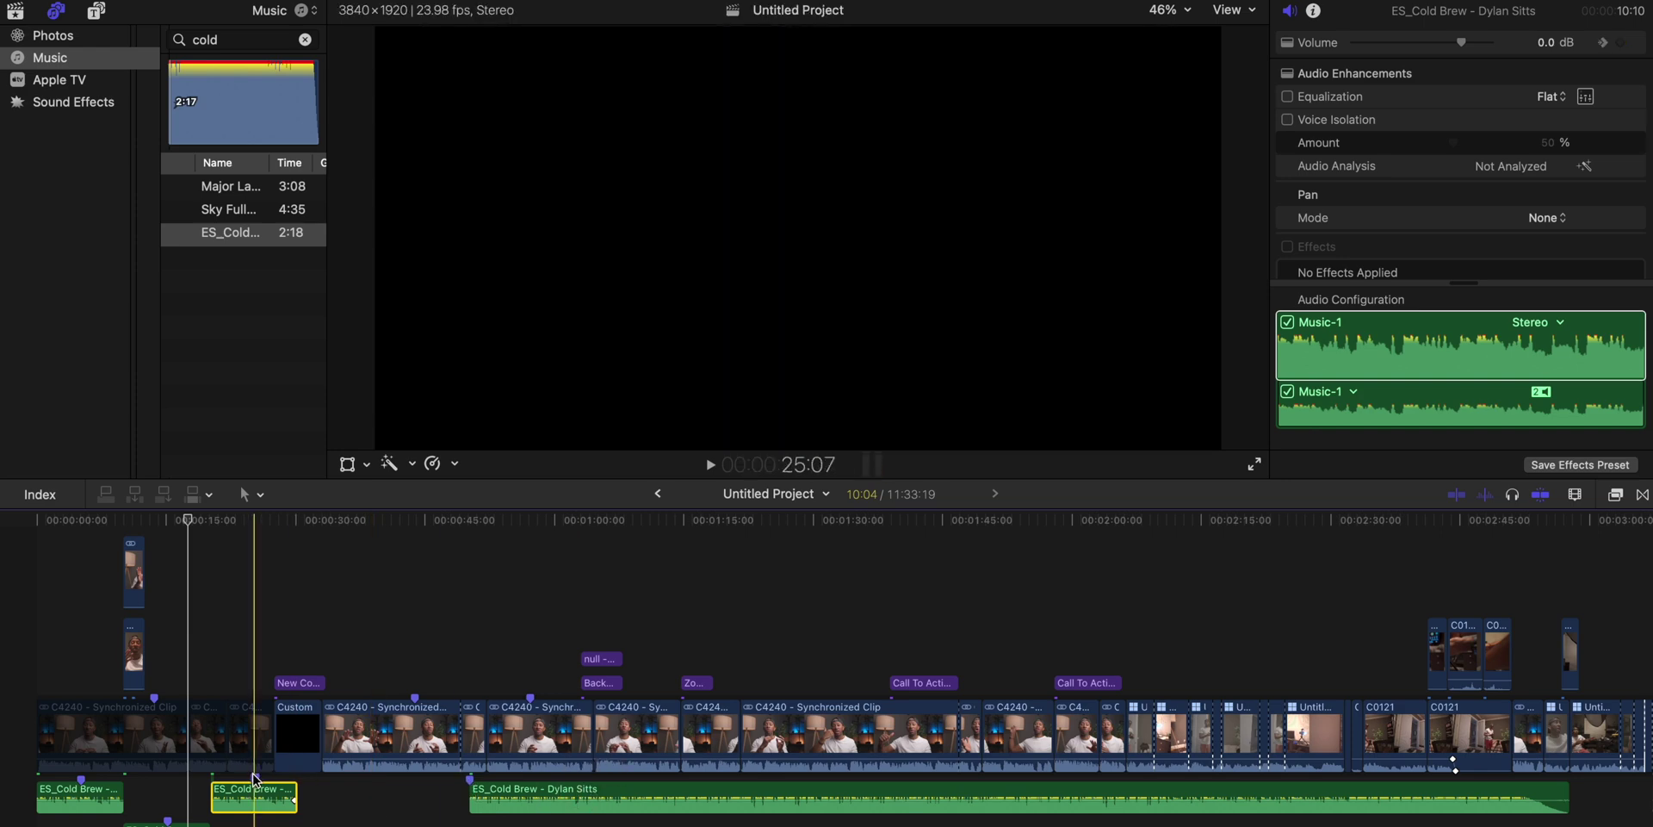